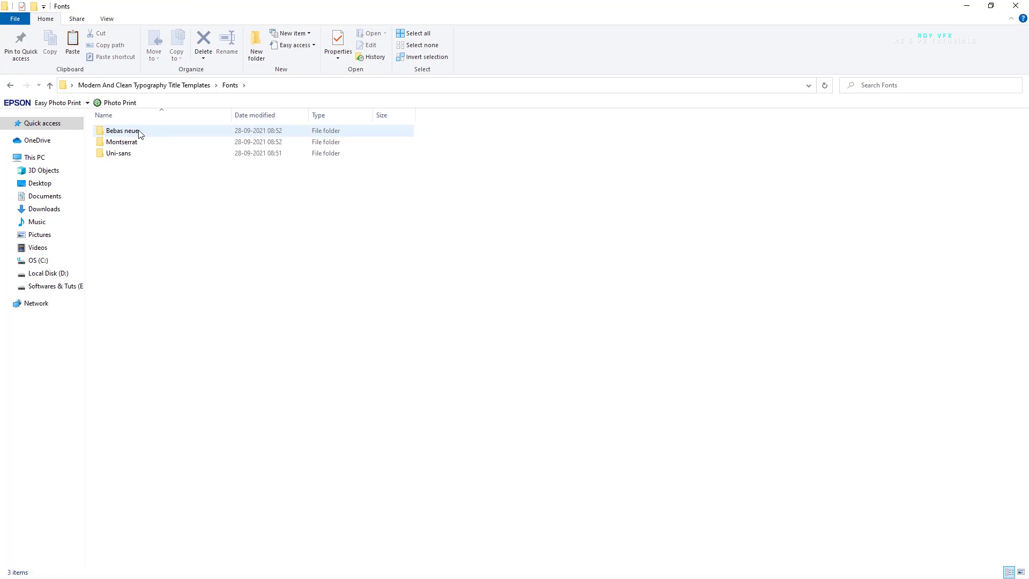
- Install all five Bebas Neue font files from the Bebas neue folder, replacing the versions already installed
double_click(132, 137)
drag(126, 218, 134, 129)
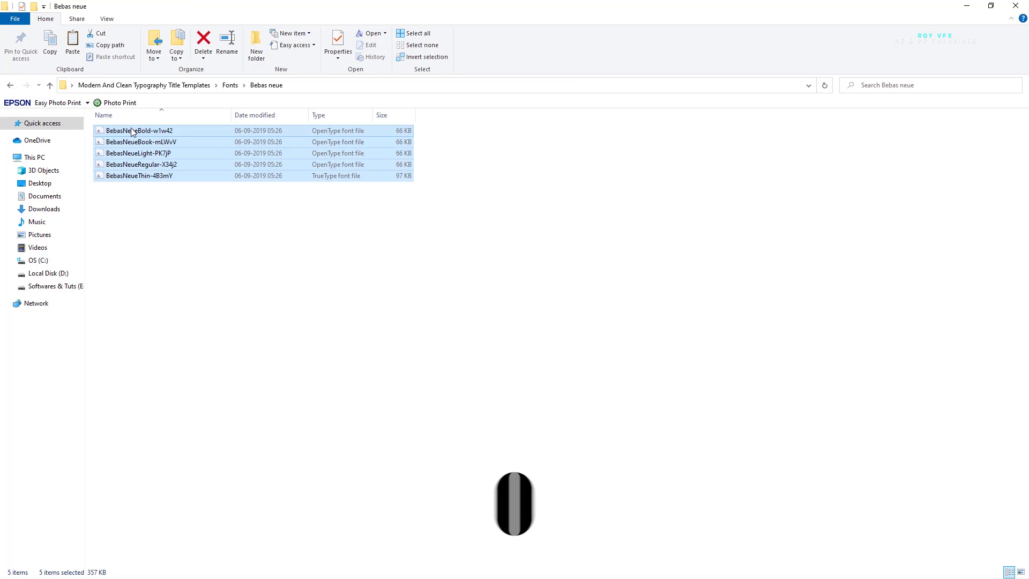
right_click(131, 128)
click(182, 184)
click(540, 301)
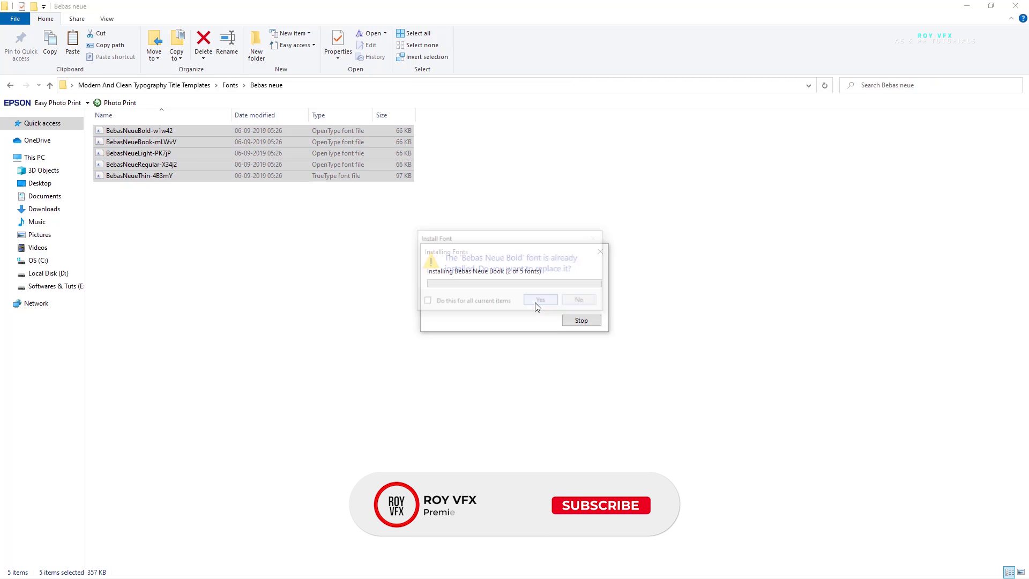
click(540, 301)
click(540, 302)
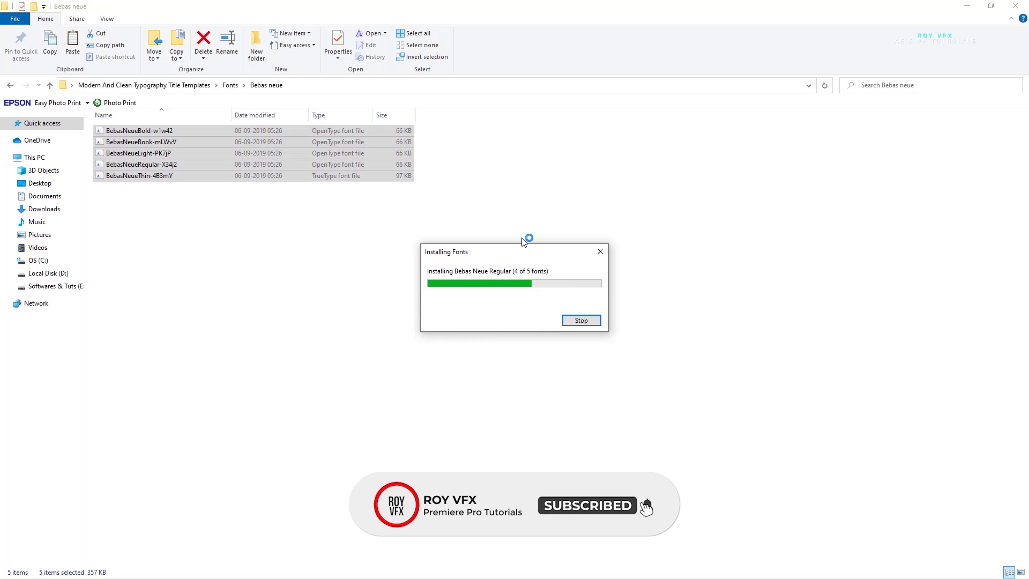
- Look through the Montserrat and Uni-sans font folders, and return to the Modern And Clean Typography Title Templates folder
click(10, 85)
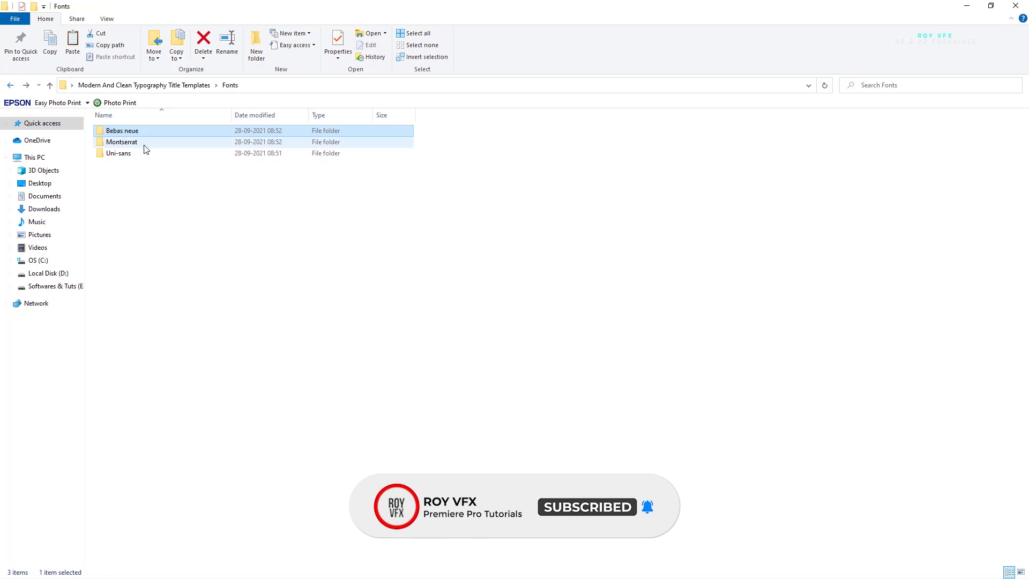
double_click(142, 142)
drag(148, 347, 142, 128)
click(10, 85)
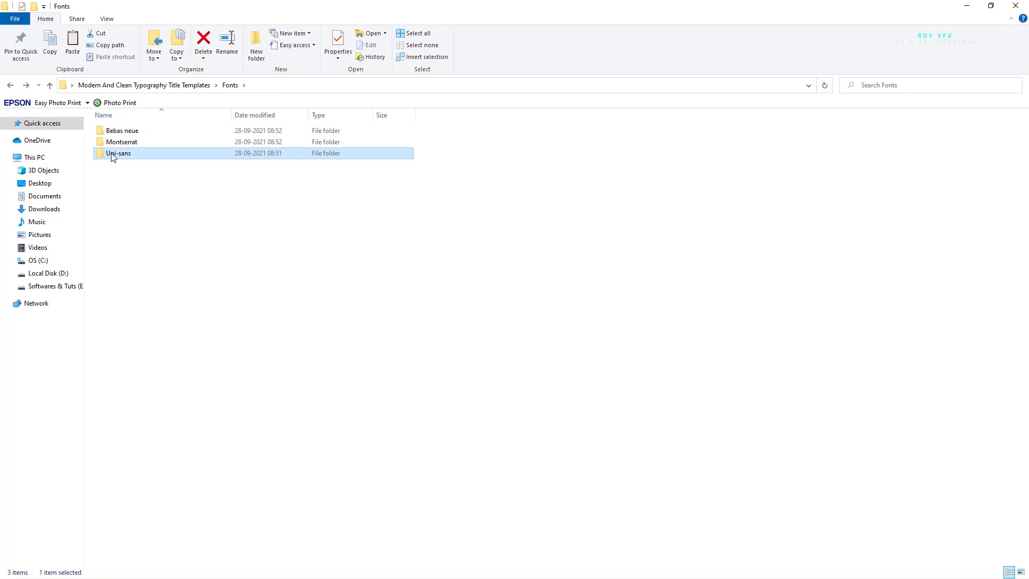
double_click(110, 152)
click(11, 85)
click(11, 84)
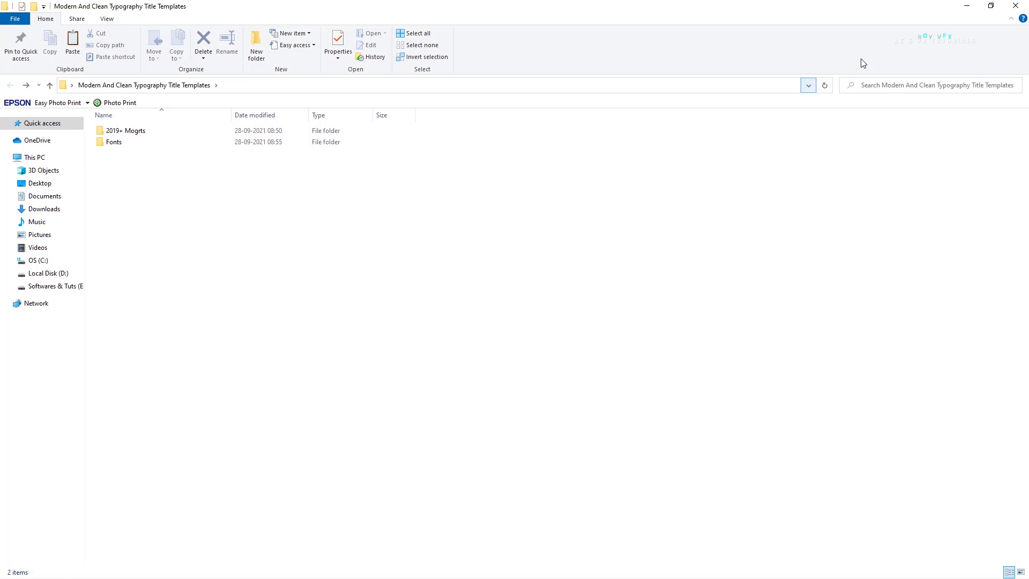
- Switch to Premiere Pro, widen the area holding the project, and bring up Essential Graphics
click(966, 6)
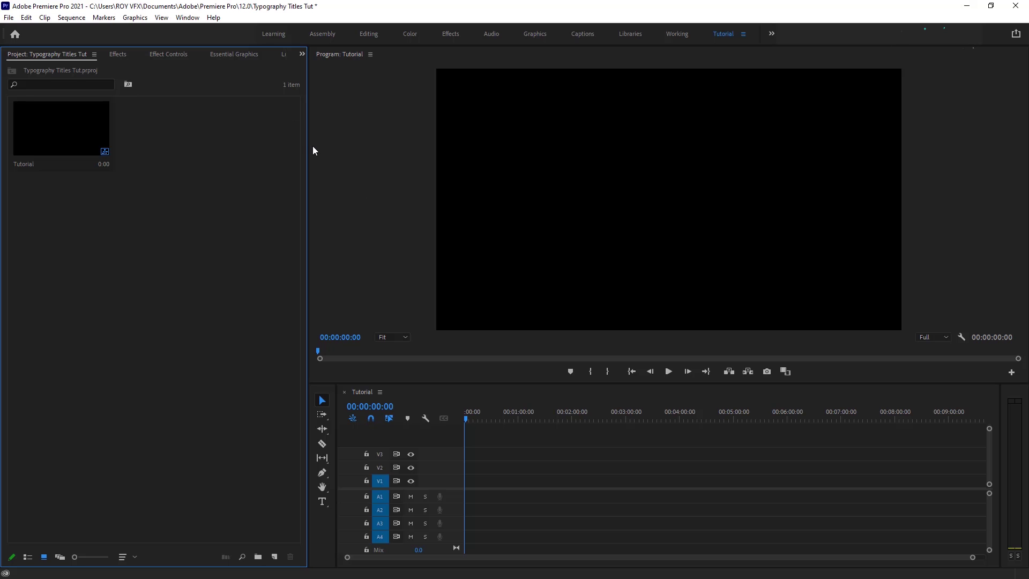
drag(311, 144, 337, 136)
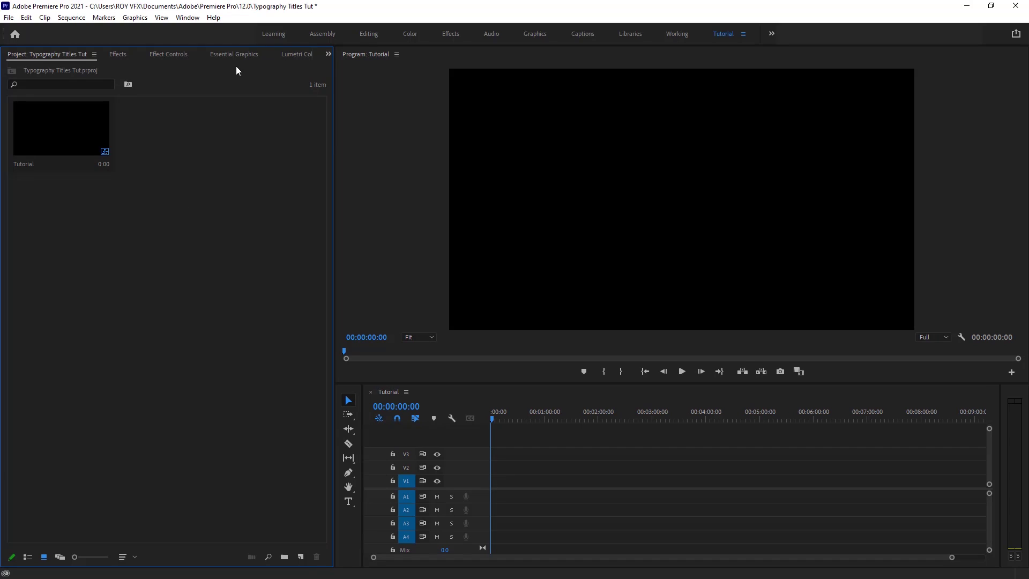
click(82, 160)
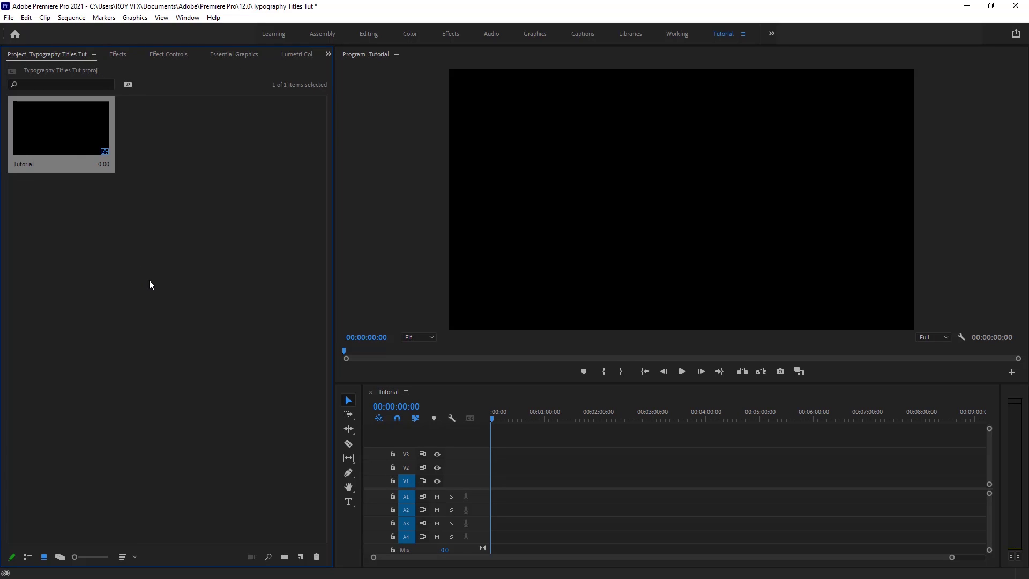
click(225, 56)
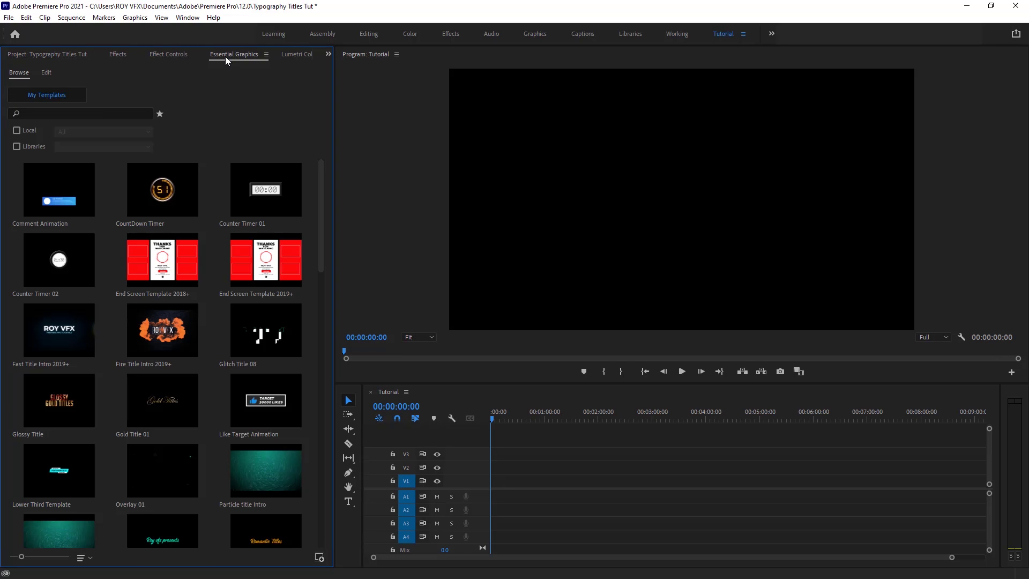
click(188, 17)
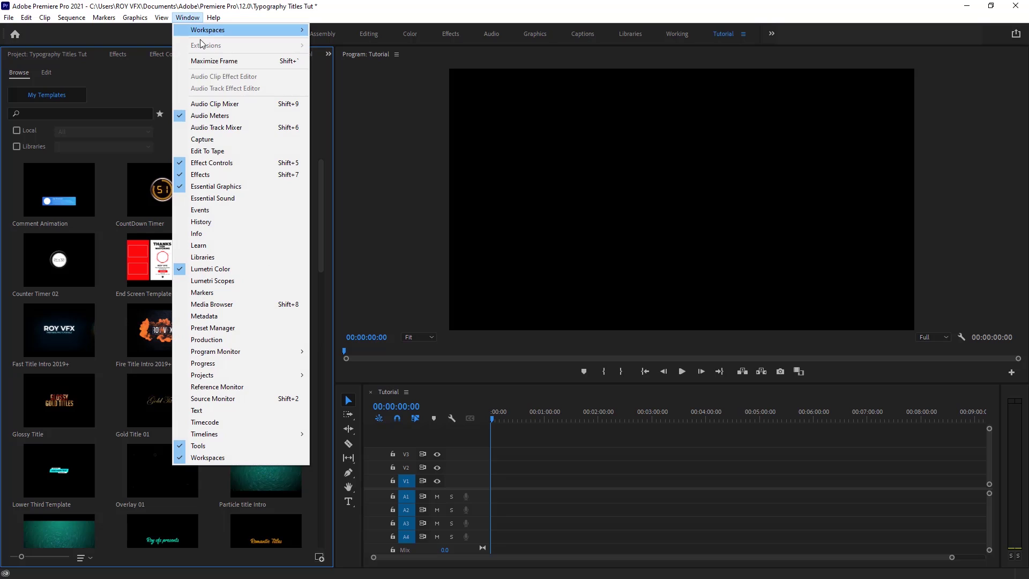
click(220, 186)
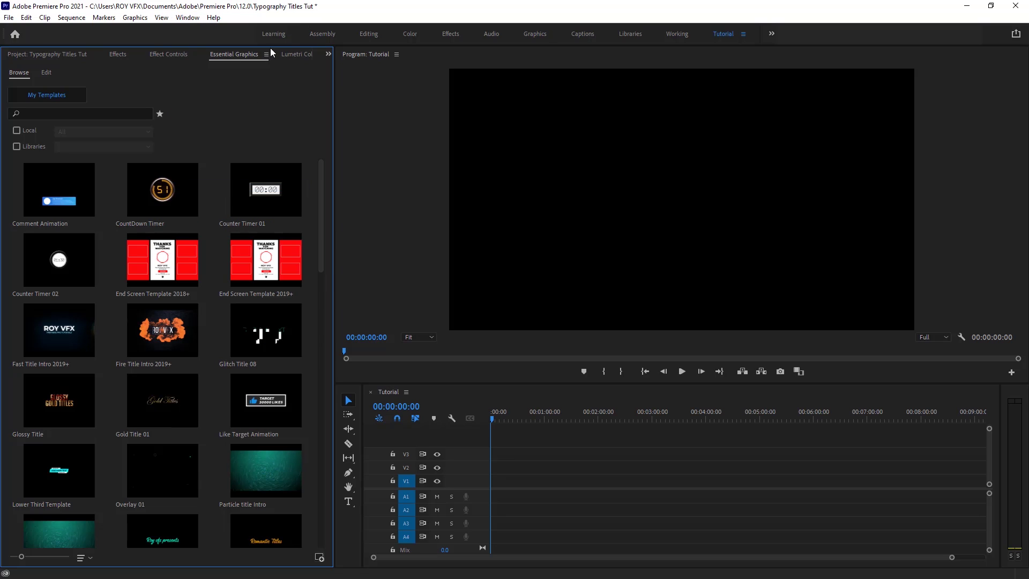
- Add the 2019+ Mogrts folder from Modern And Clean Typography Title Templates to the additional Essential Graphics folders
right_click(221, 53)
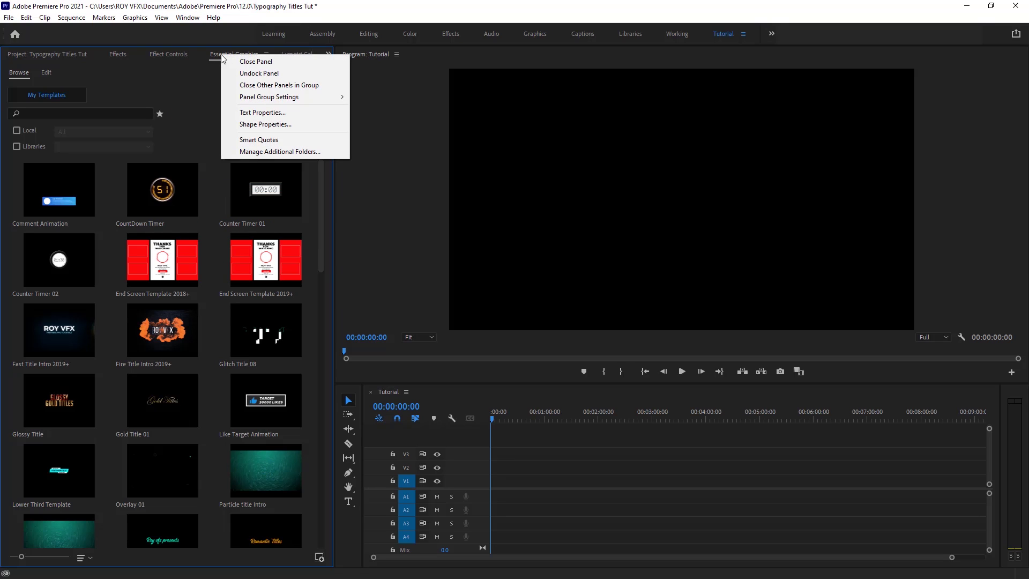
click(282, 153)
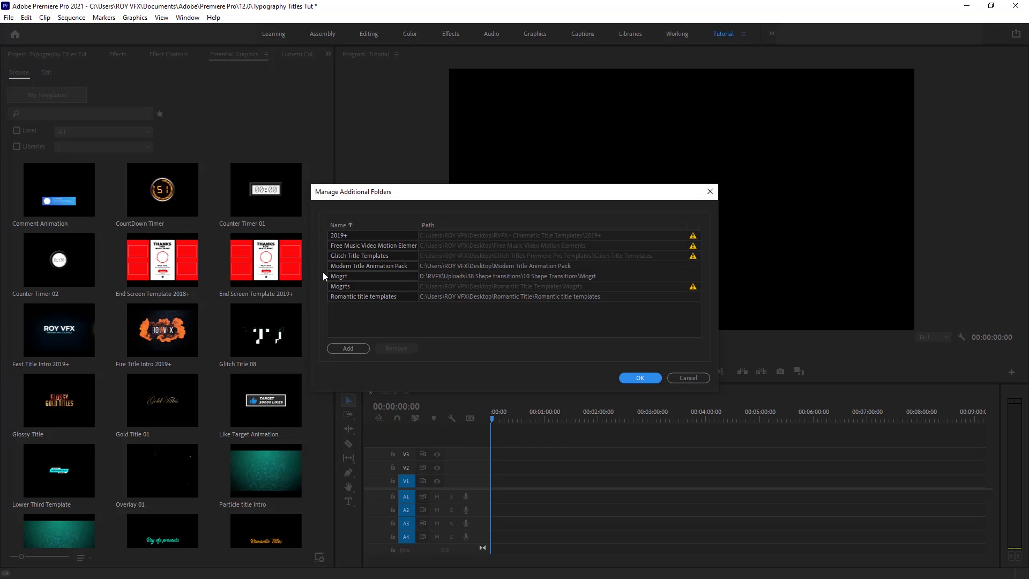
click(352, 350)
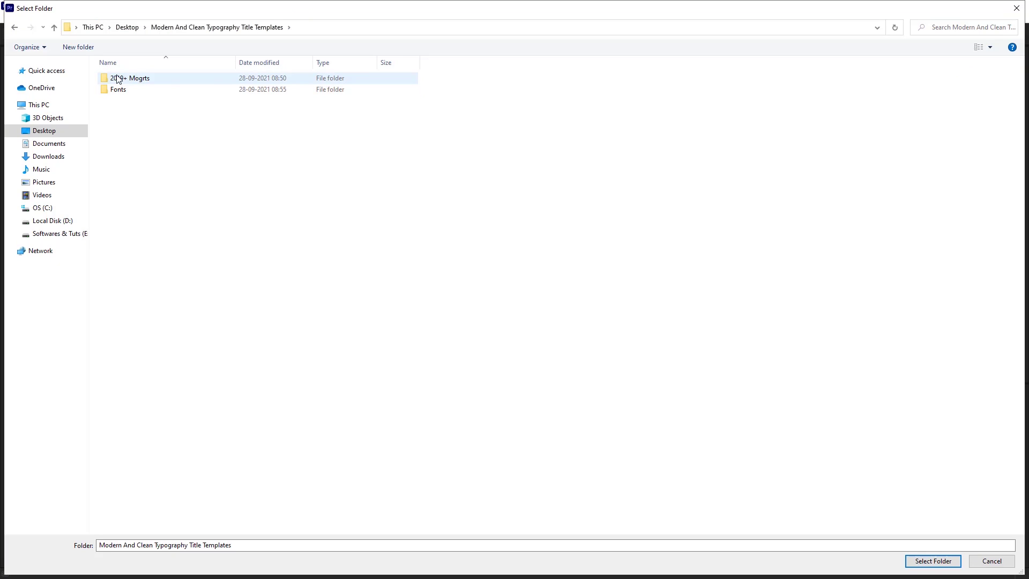
double_click(134, 79)
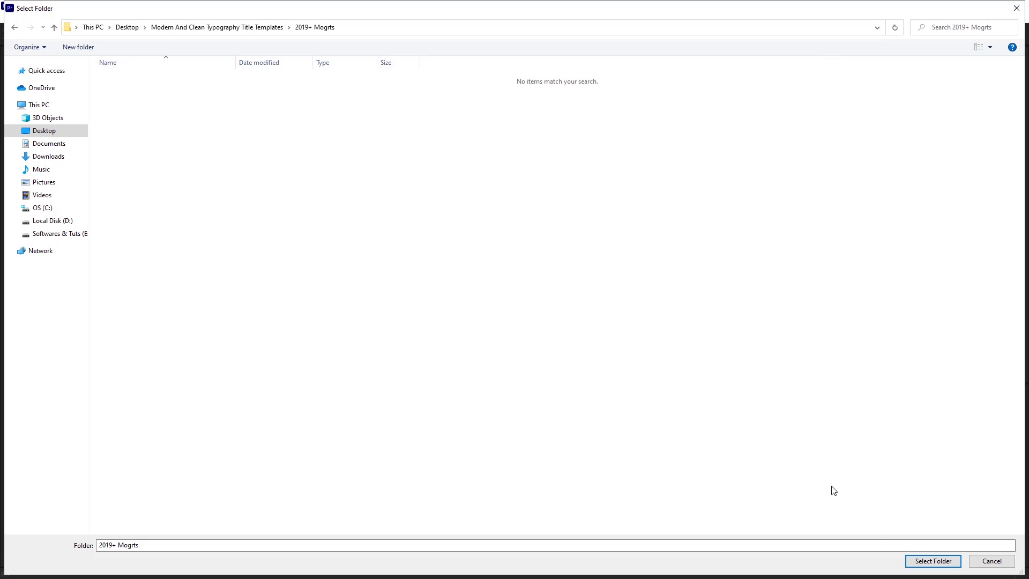
click(932, 560)
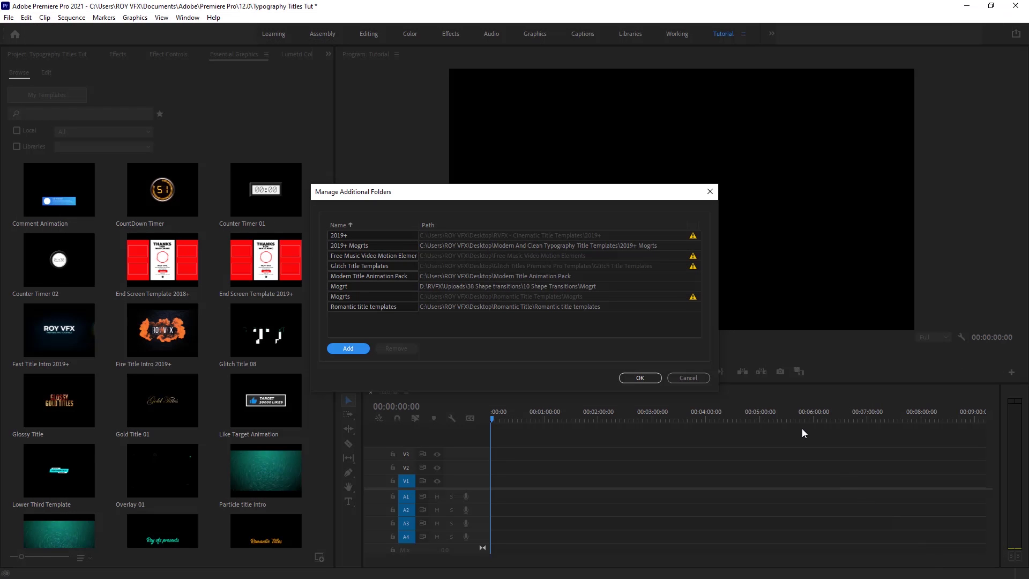
click(640, 378)
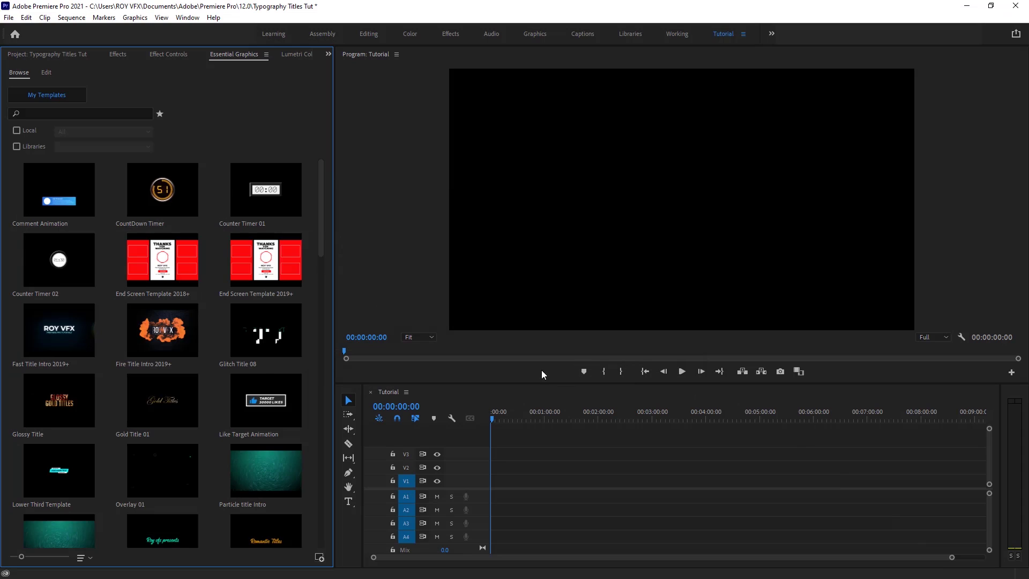
- Place the templates RVFX Title 01 through RVFX Title 08 one after another on track V1, with gaps between them
scroll(262, 369, down, 10)
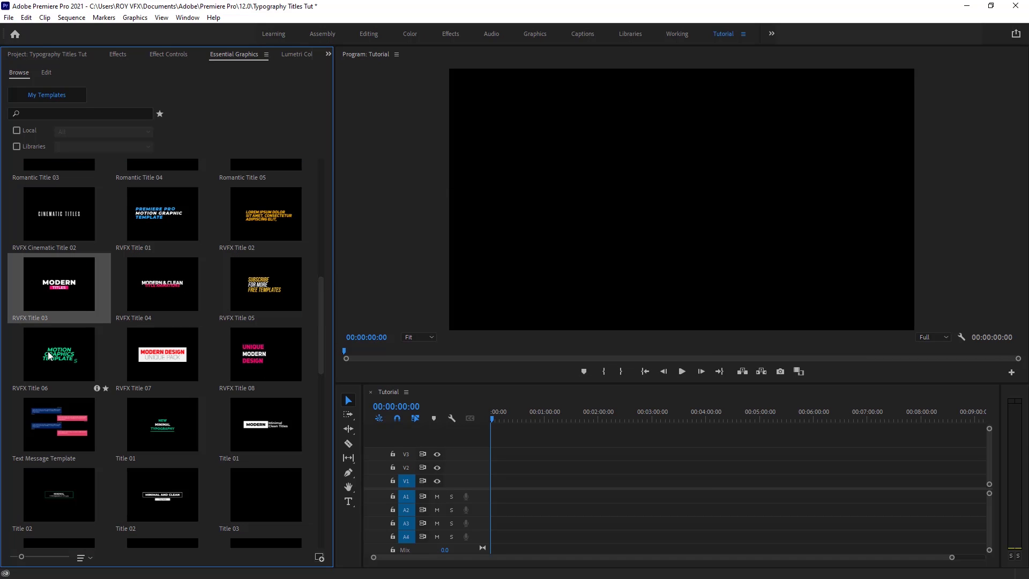
drag(155, 226, 506, 480)
click(598, 317)
drag(266, 225, 528, 480)
drag(67, 289, 552, 481)
drag(167, 293, 572, 481)
drag(262, 293, 590, 482)
drag(67, 360, 605, 481)
drag(173, 367, 625, 481)
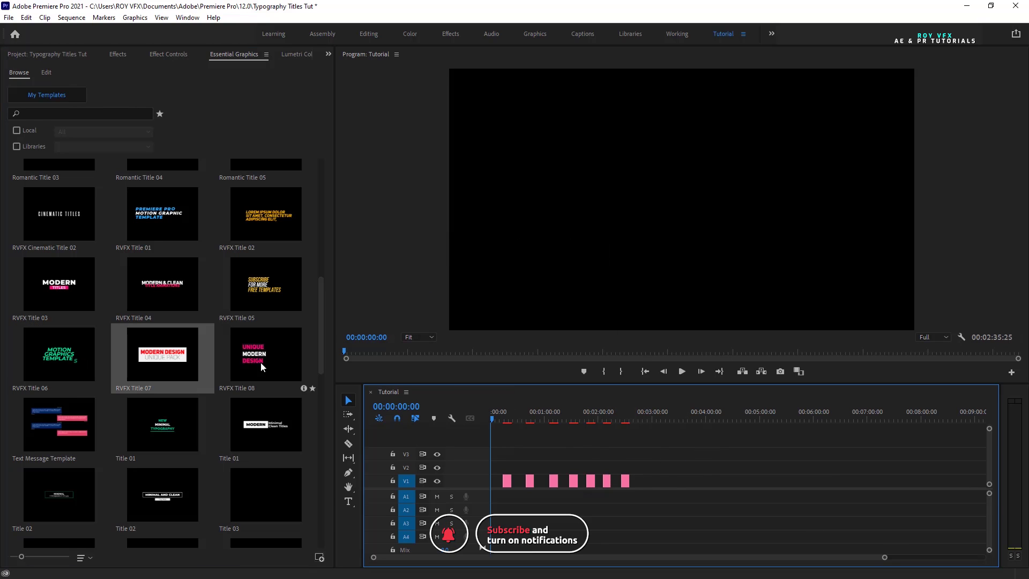
drag(260, 350, 647, 481)
- Change the first text line of the RVFX Title 01 clip to "Add Text 01"
drag(886, 557, 592, 557)
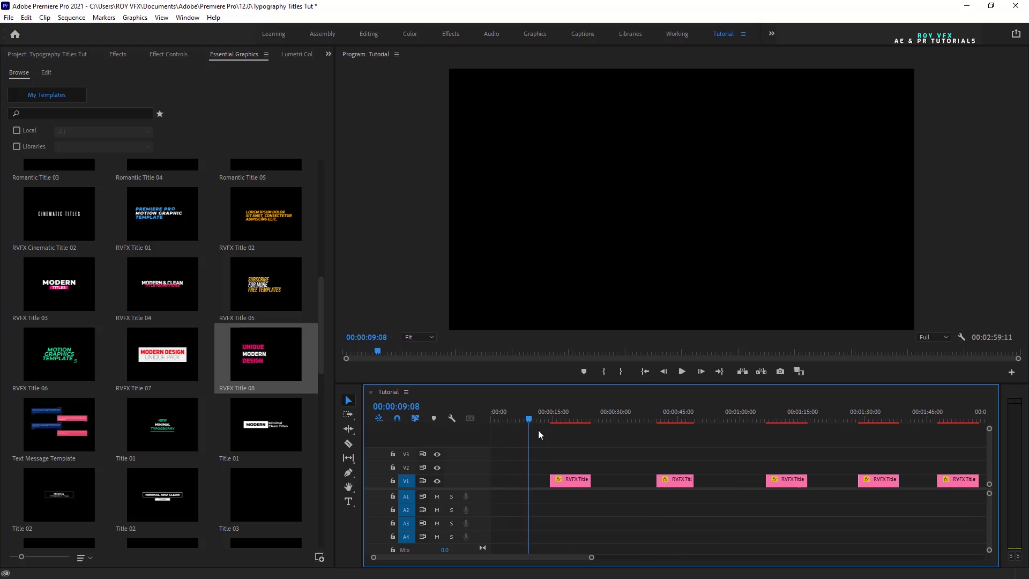
drag(538, 430, 567, 438)
click(580, 479)
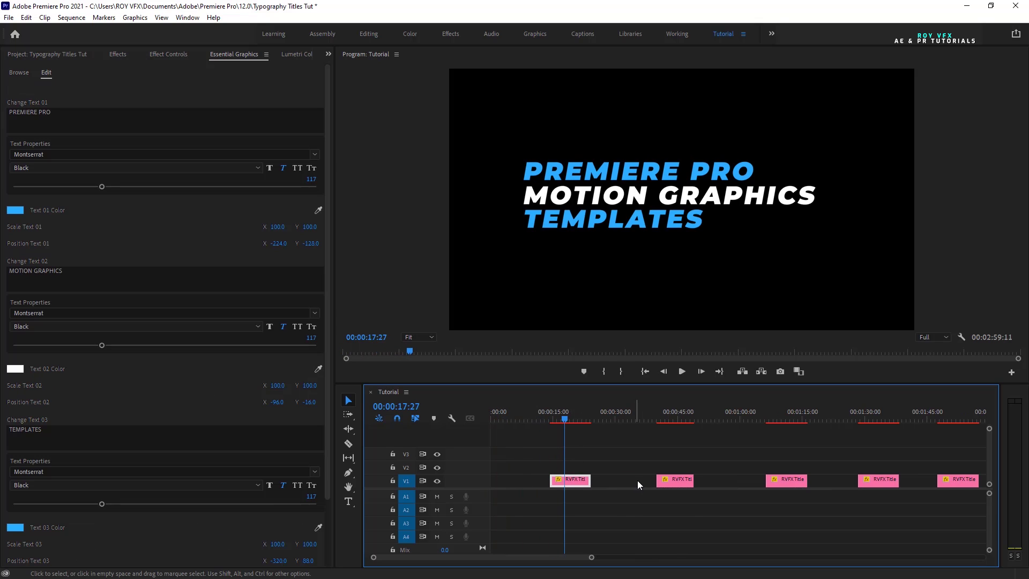
click(70, 115)
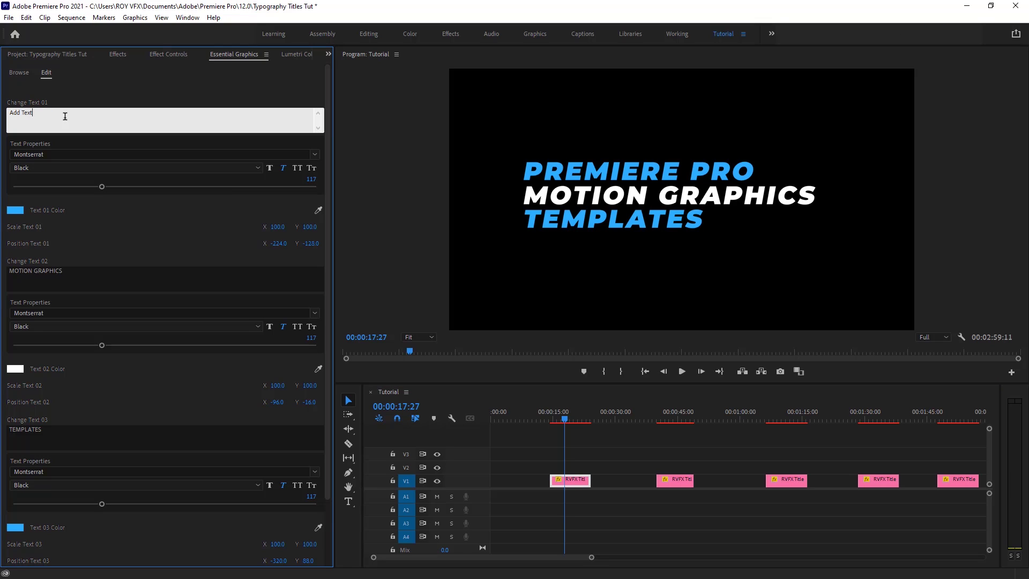
click(97, 101)
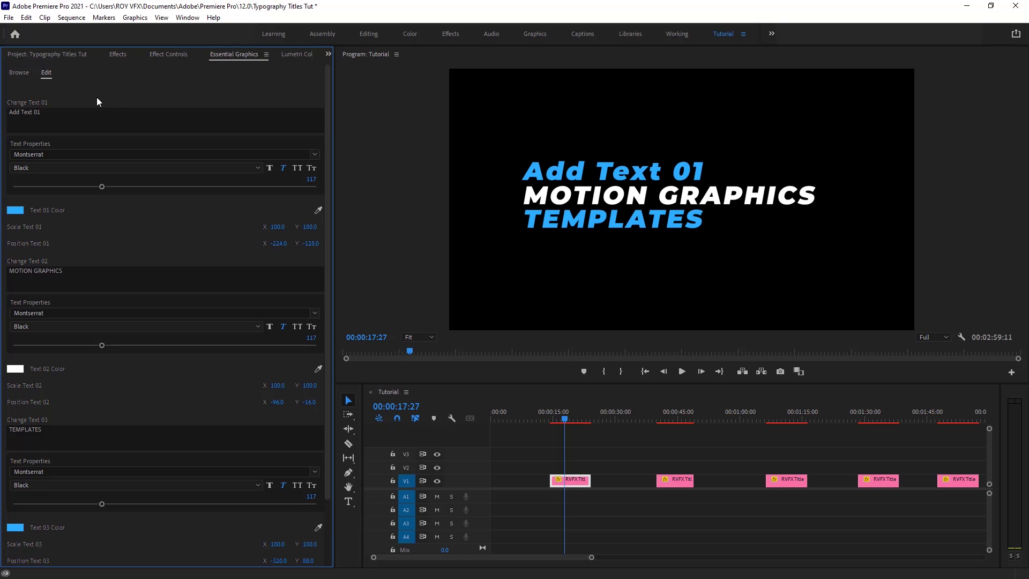
- Set the font of Text 01 to Morganite with the Bold style
click(66, 155)
click(68, 231)
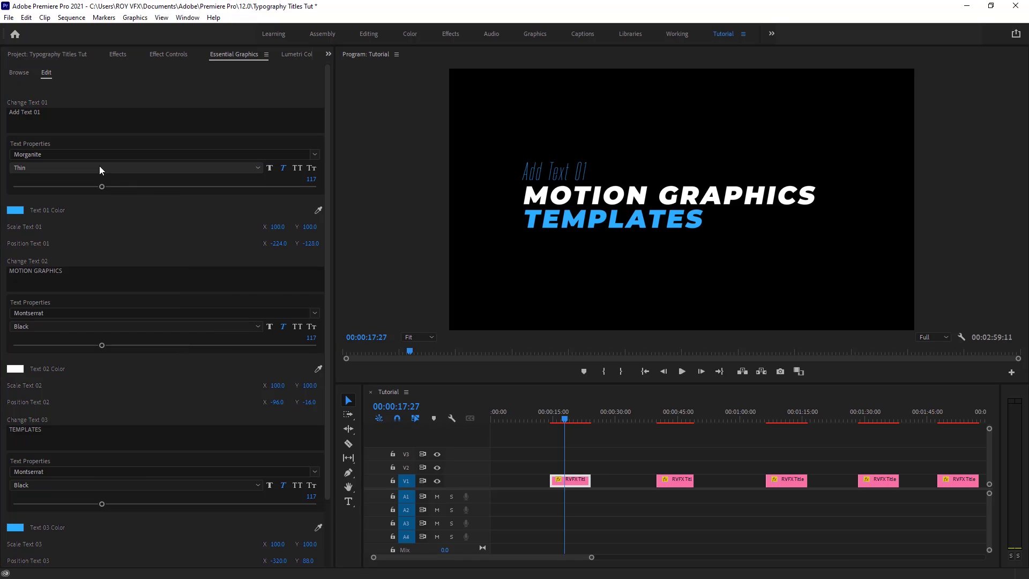
click(60, 168)
click(38, 320)
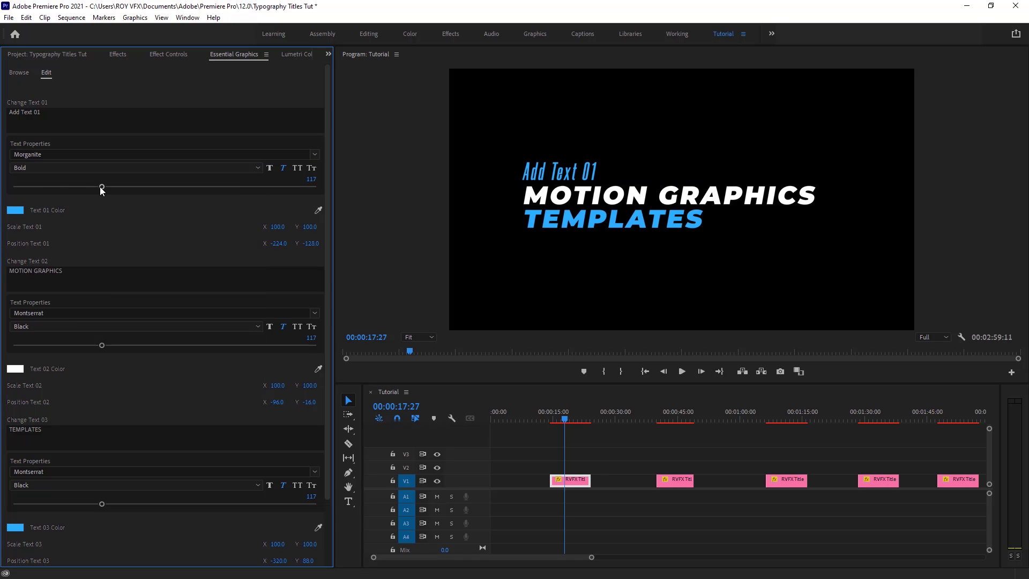
- Style Text 01 with size 142, faux italic off and an orange-red color
drag(108, 188, 121, 189)
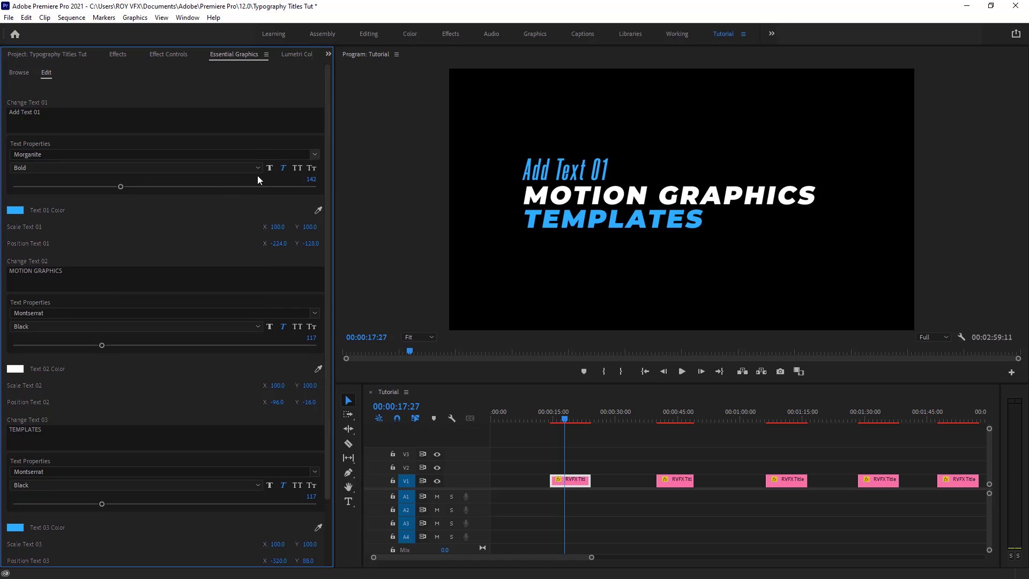
click(283, 171)
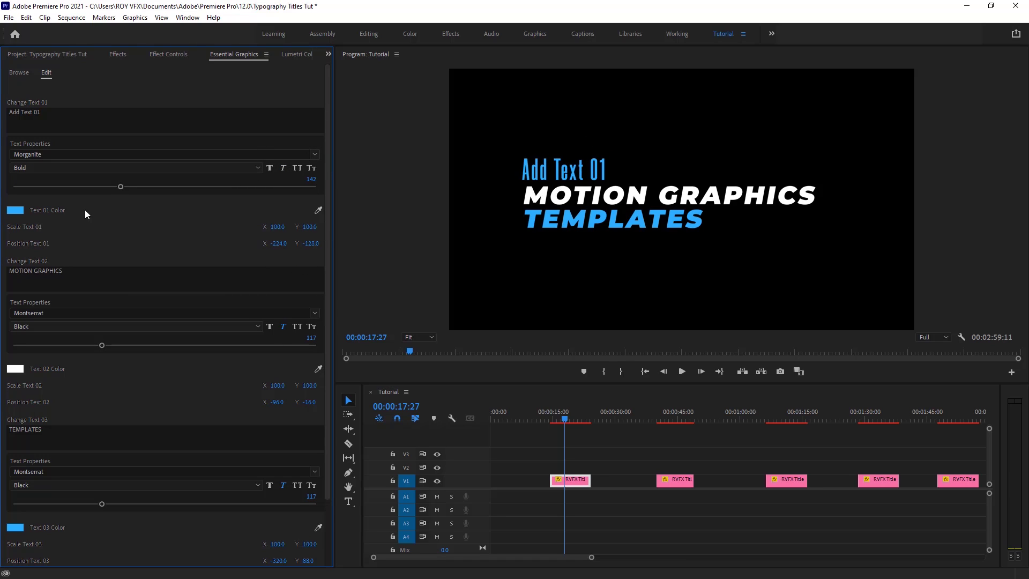
click(14, 210)
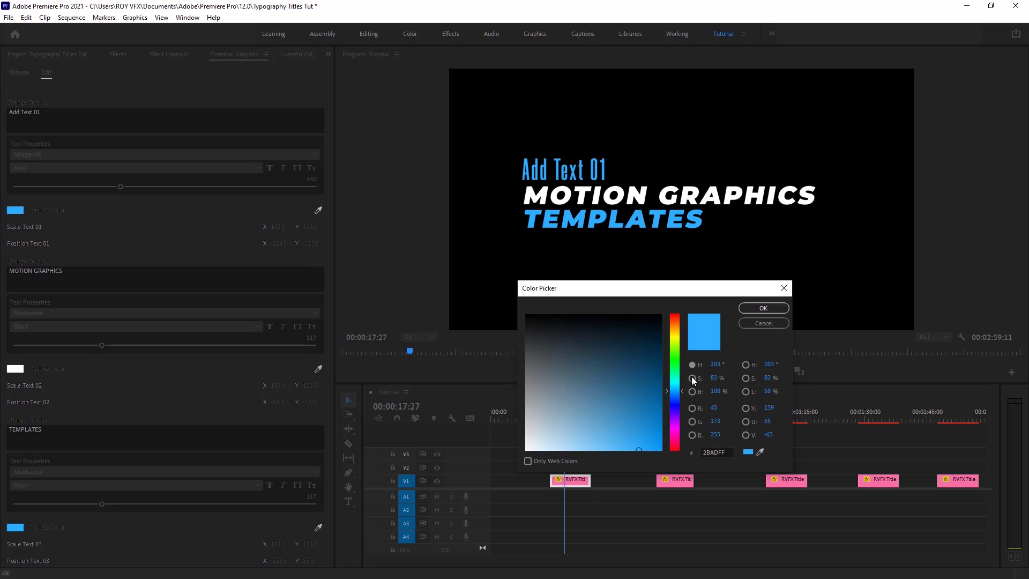
click(762, 308)
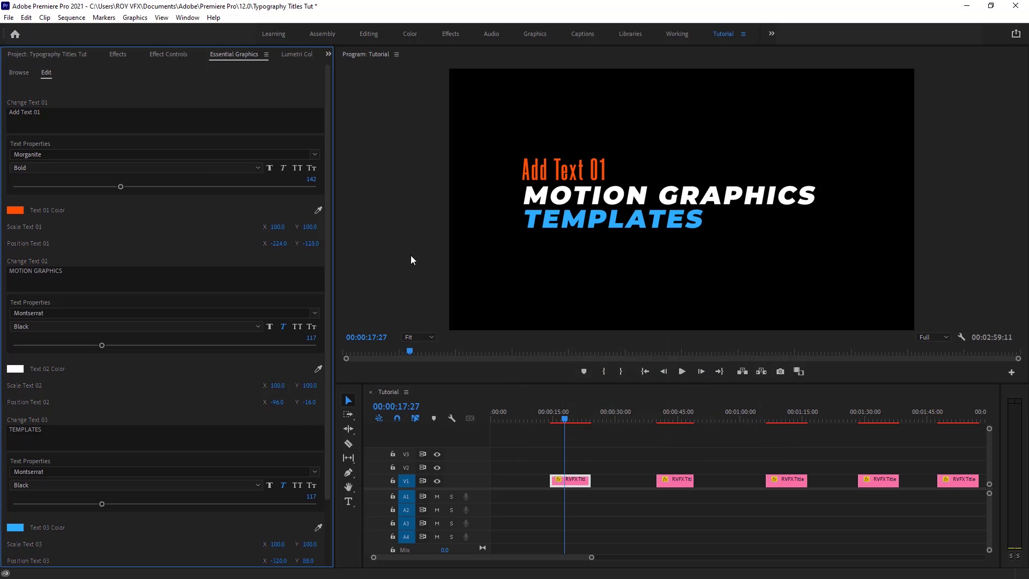
- Scale Text 02 to 70 and align the lines by setting X position -294 for Text 02 and -337 for Text 03
scroll(322, 322, down, 3)
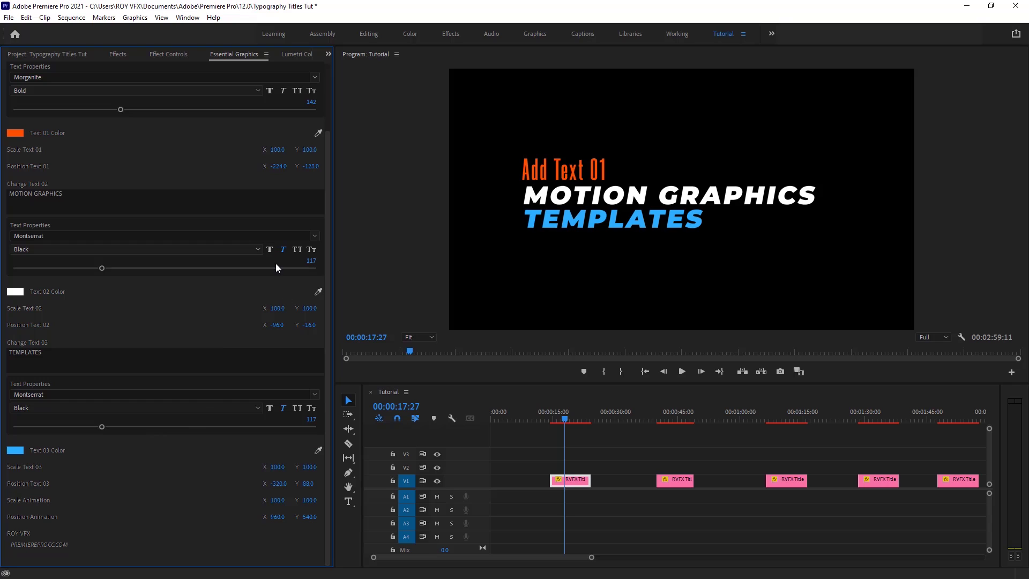
drag(278, 308, 249, 325)
drag(279, 484, 269, 483)
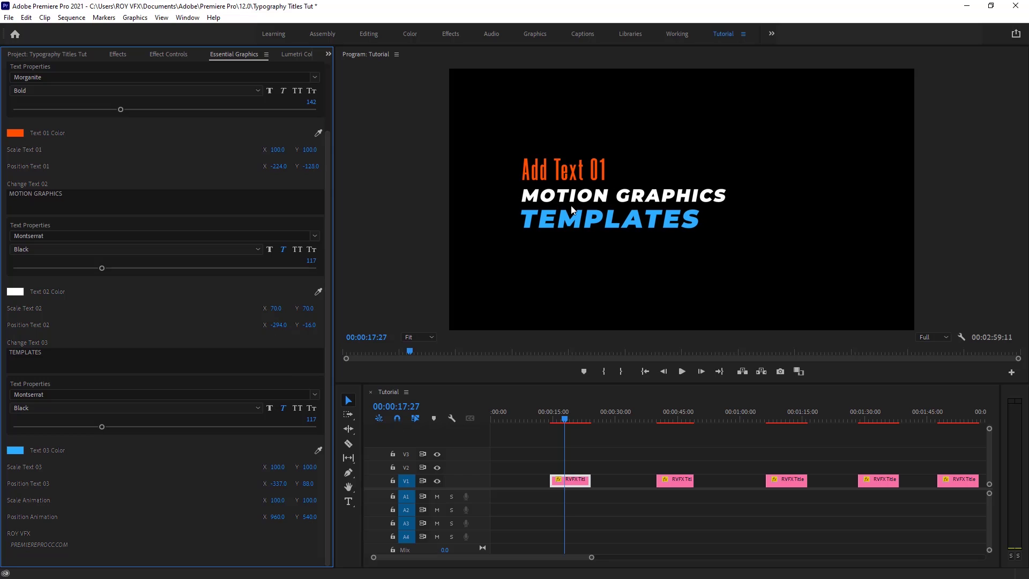
- Change the font of Text 01 to Montserrat and turn on faux italic
click(85, 77)
text(mont)
click(82, 254)
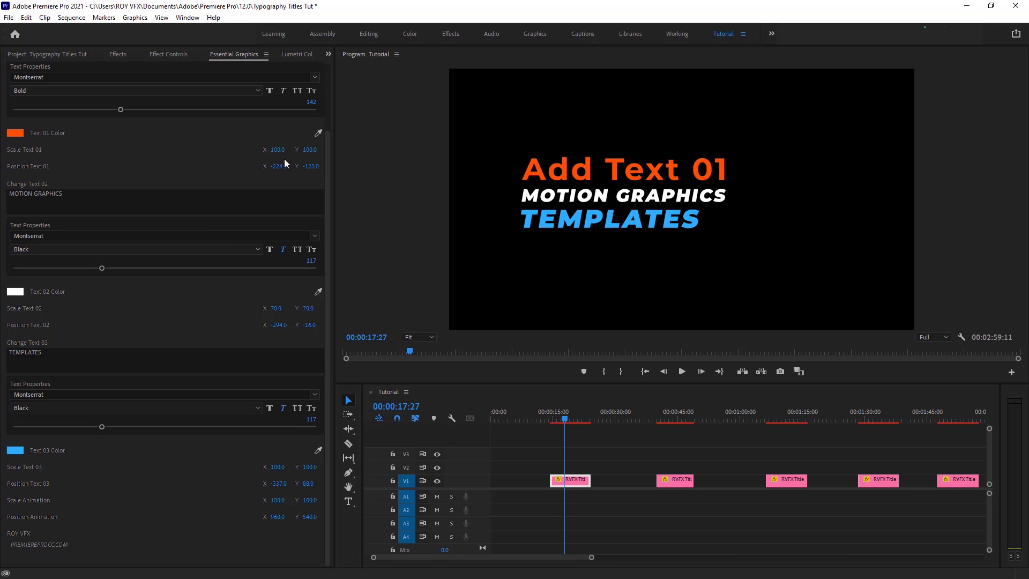
click(283, 91)
- Extend the end of the RVFX Title 01 clip to just past 00:00:30:00 and check the title there
mouse_move(571, 419)
mouse_down()
mouse_move(557, 419)
mouse_move(590, 410)
mouse_move(574, 411)
mouse_up()
drag(591, 481, 623, 481)
mouse_move(594, 419)
mouse_down()
mouse_move(619, 418)
mouse_move(554, 423)
mouse_move(600, 423)
mouse_up()
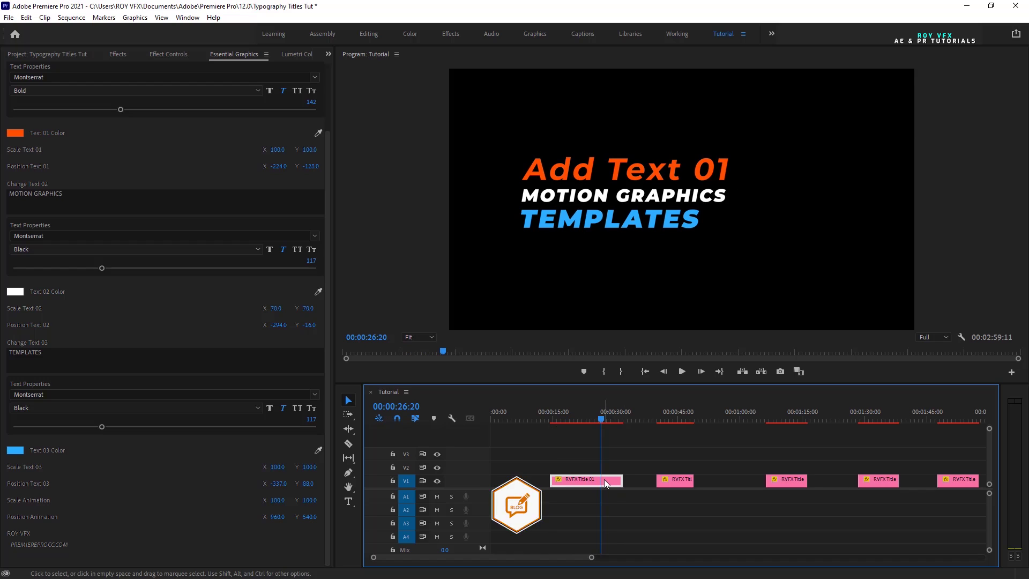
- Delete the RVFX Title 01 clip, move the RVFX Title 02 clip earlier into the freed space on V1, and preview it
key(Delete)
drag(676, 479, 607, 476)
click(591, 419)
drag(592, 420, 601, 420)
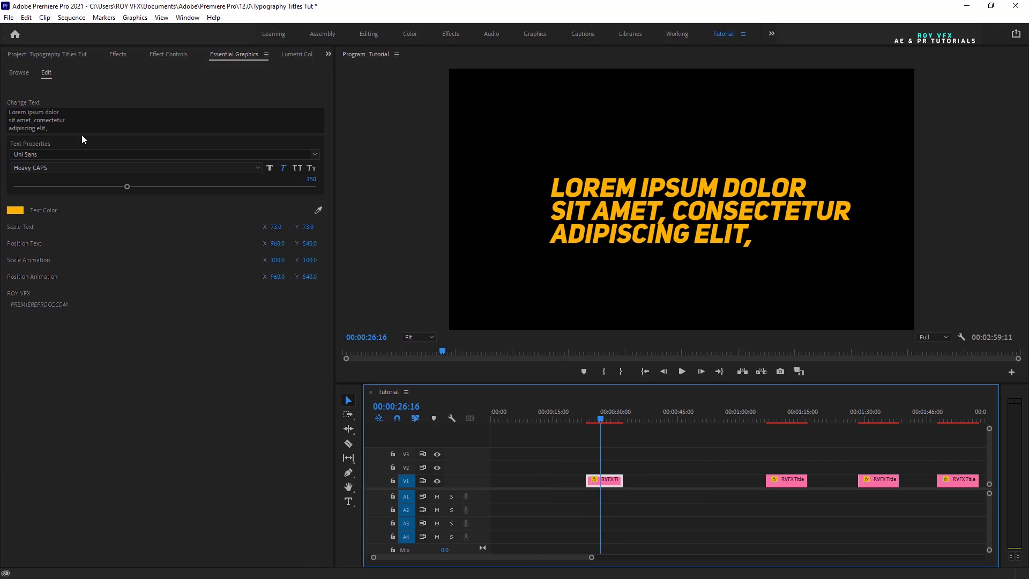
- Change the lorem ipsum title's font to Montserrat and its Text Color to red-orange
click(75, 114)
click(76, 156)
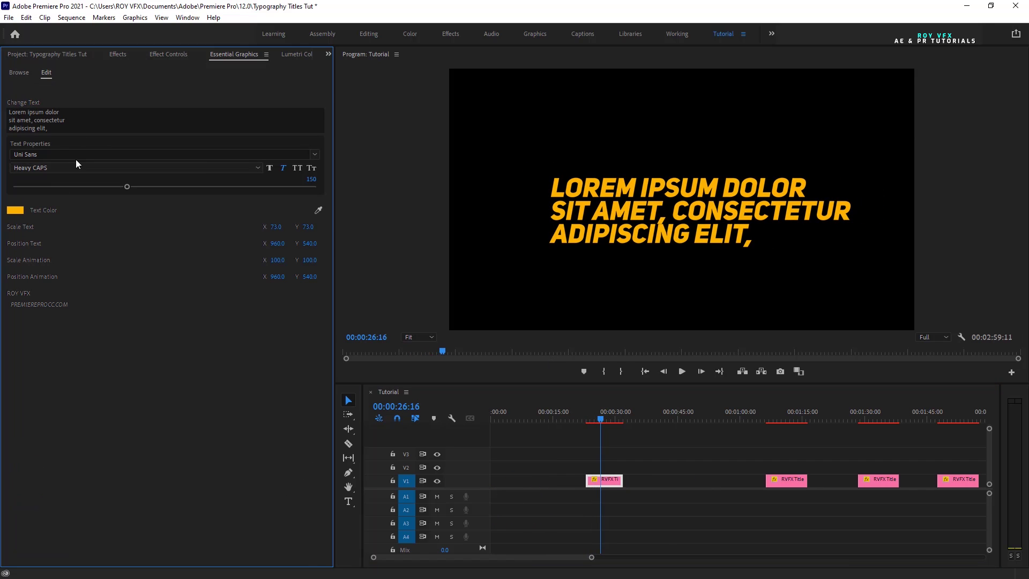
text(mont)
click(81, 330)
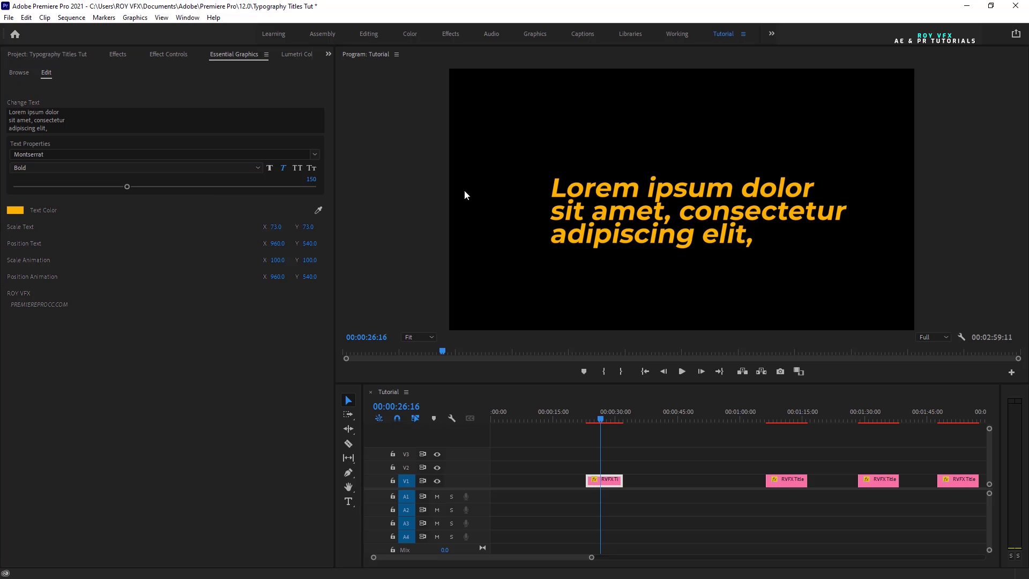
click(15, 210)
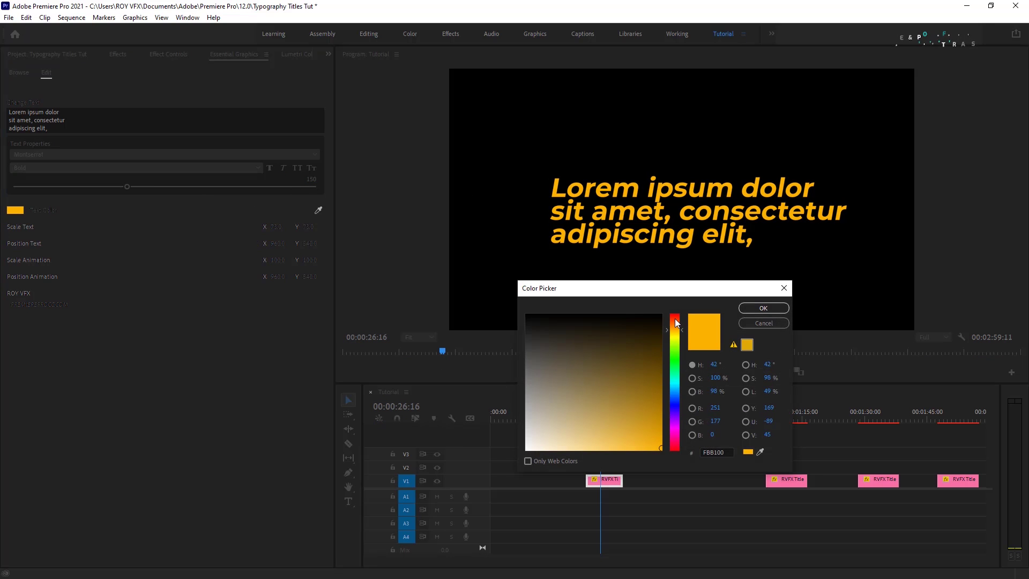
click(675, 321)
click(747, 308)
- Set Scale Text to 39, Position Text X to 617 and Scale Animation to 122 for the lorem ipsum title
drag(279, 227, 266, 262)
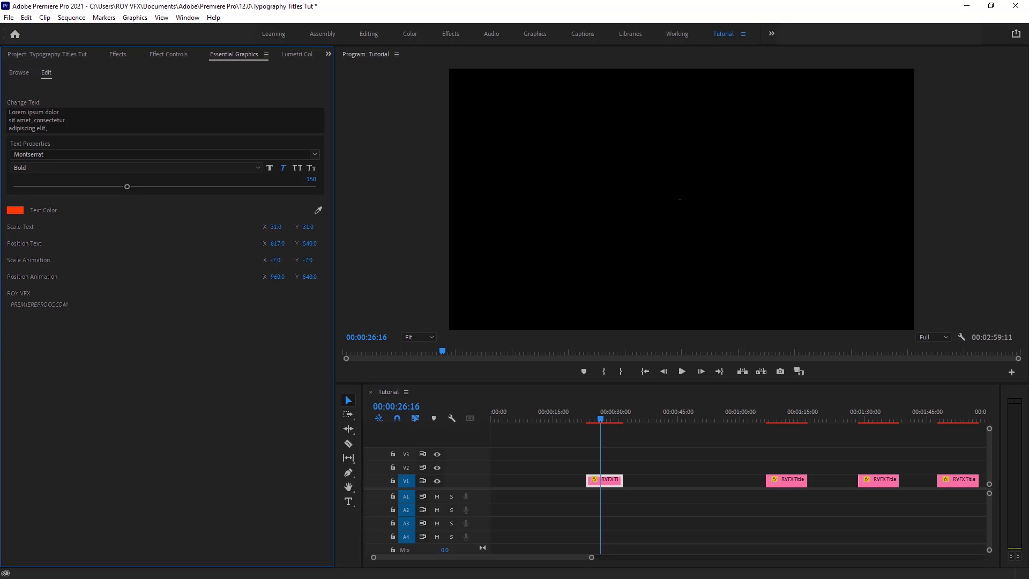
click(590, 425)
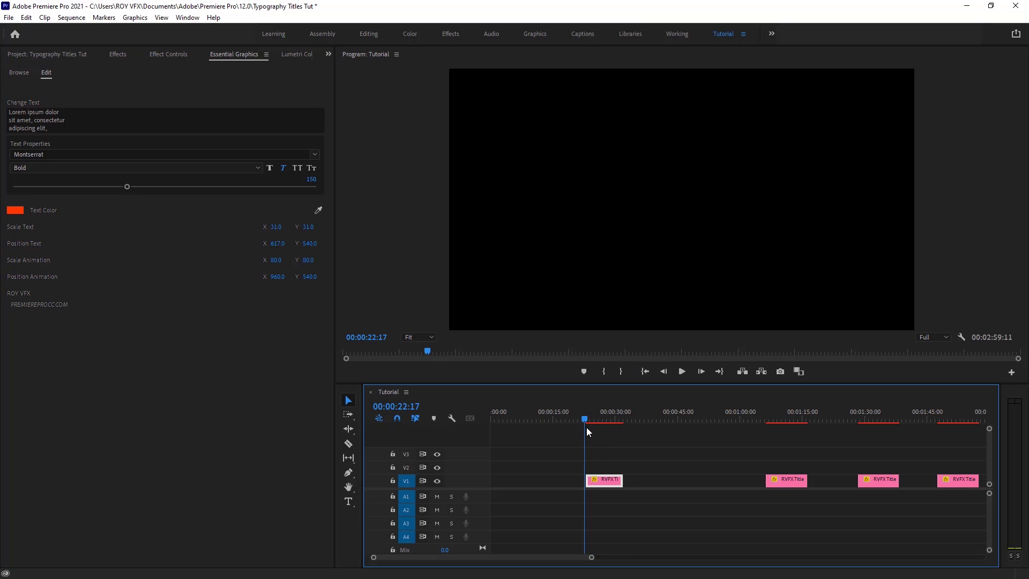
click(601, 426)
drag(275, 262, 336, 275)
- Preview the lorem ipsum title and extend the end of its clip well past 00:00:30:00
drag(590, 426, 602, 428)
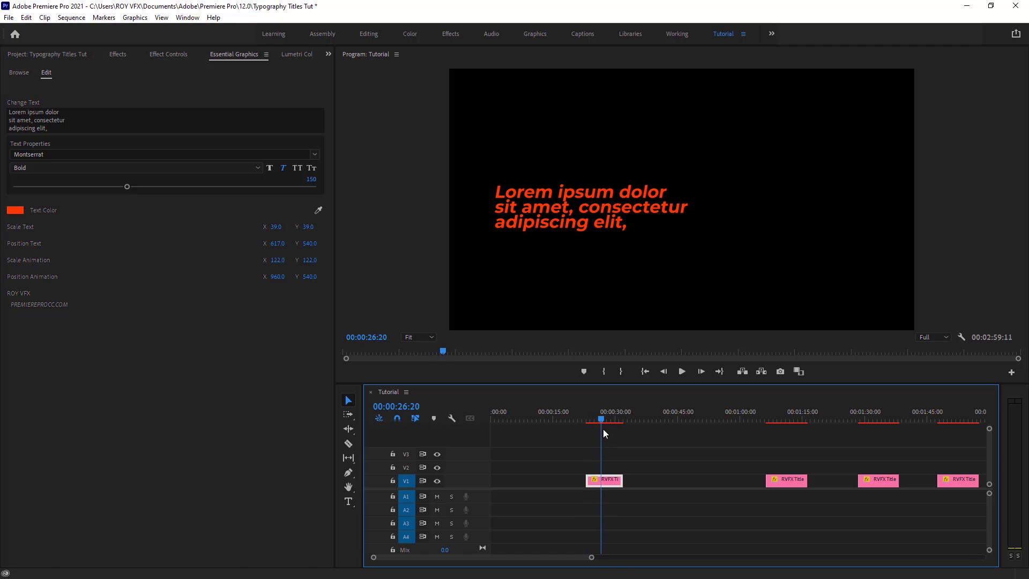
drag(624, 481, 654, 481)
drag(602, 419, 643, 418)
- Delete the lorem ipsum title clip, move the MODERN TITLES clip earlier on V1 to around 00:00:36, and preview it
key(Delete)
drag(792, 480, 651, 487)
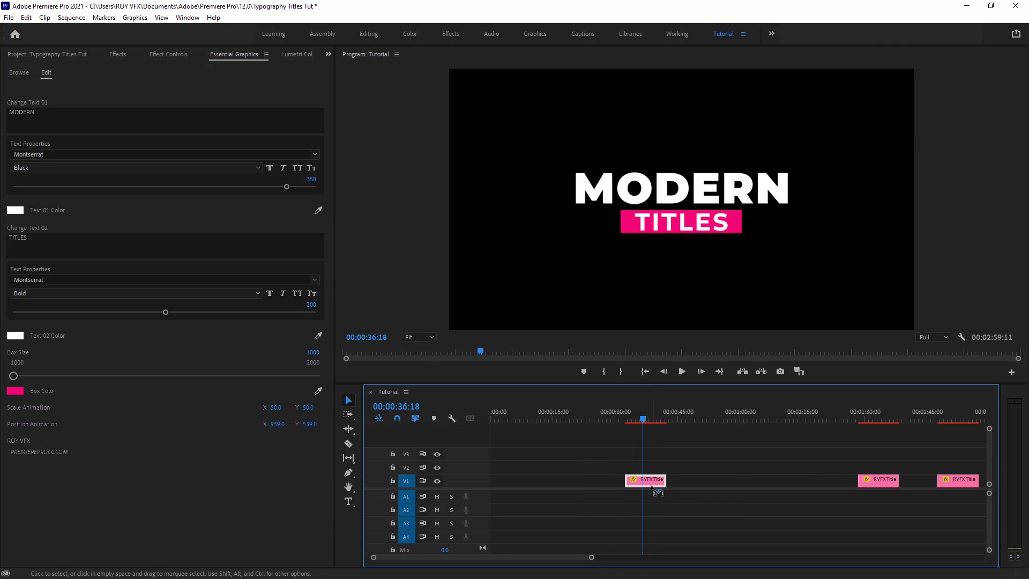
mouse_move(642, 420)
mouse_down()
mouse_move(628, 420)
mouse_move(640, 424)
mouse_up()
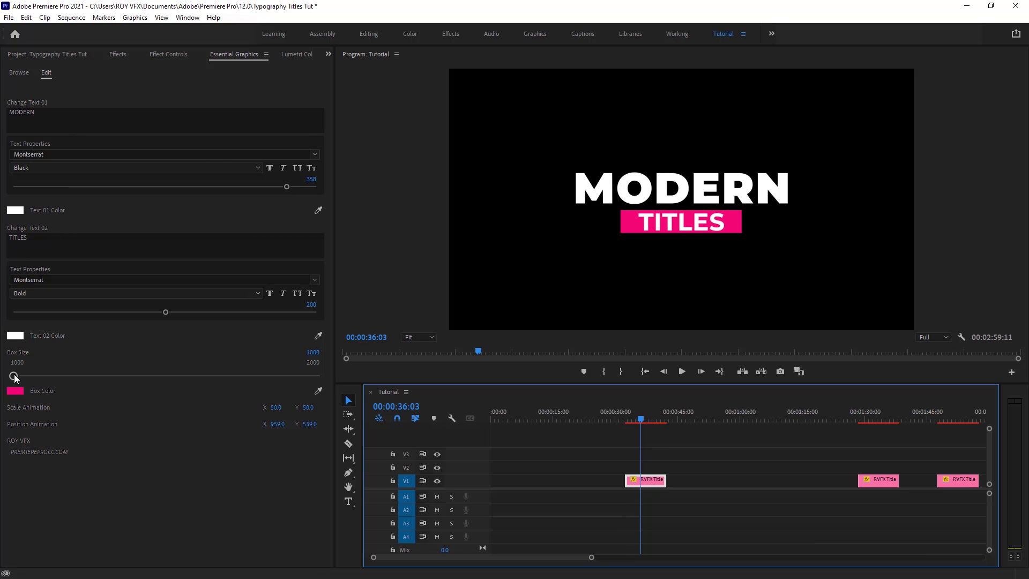
- Change Text 02 to Animation and widen the box behind it to a Box Size of 1553
drag(13, 375, 158, 375)
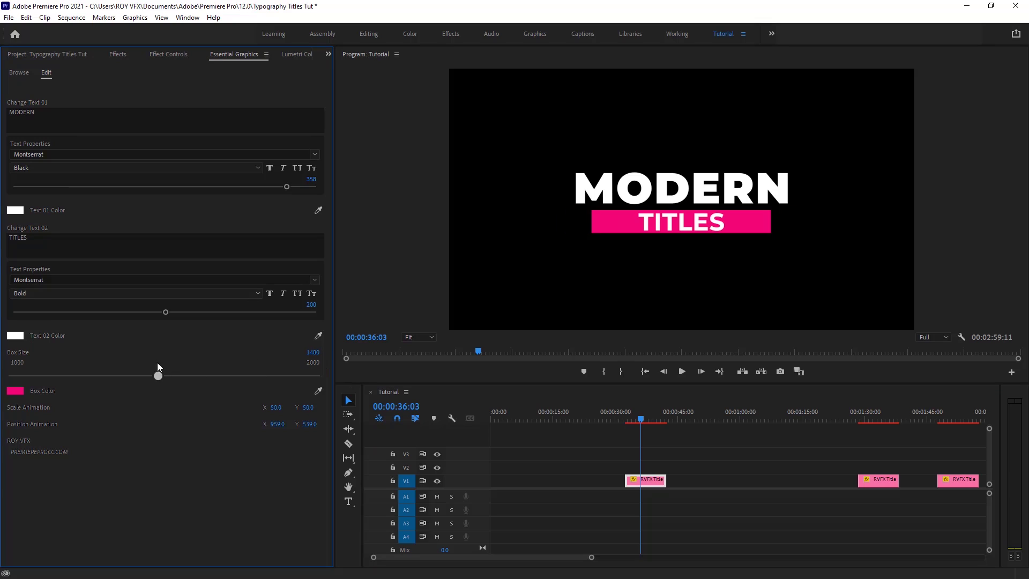
click(76, 244)
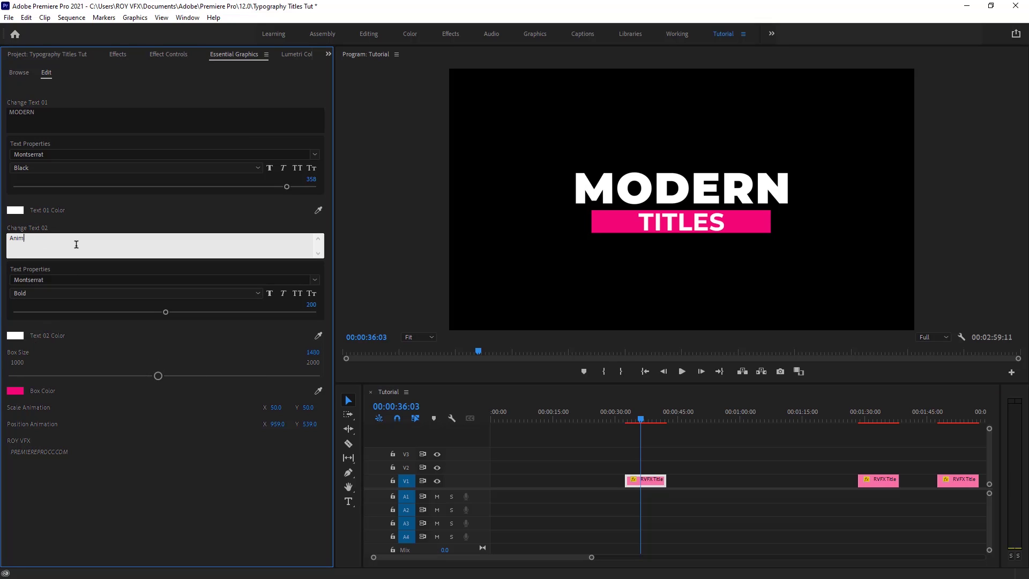
click(678, 190)
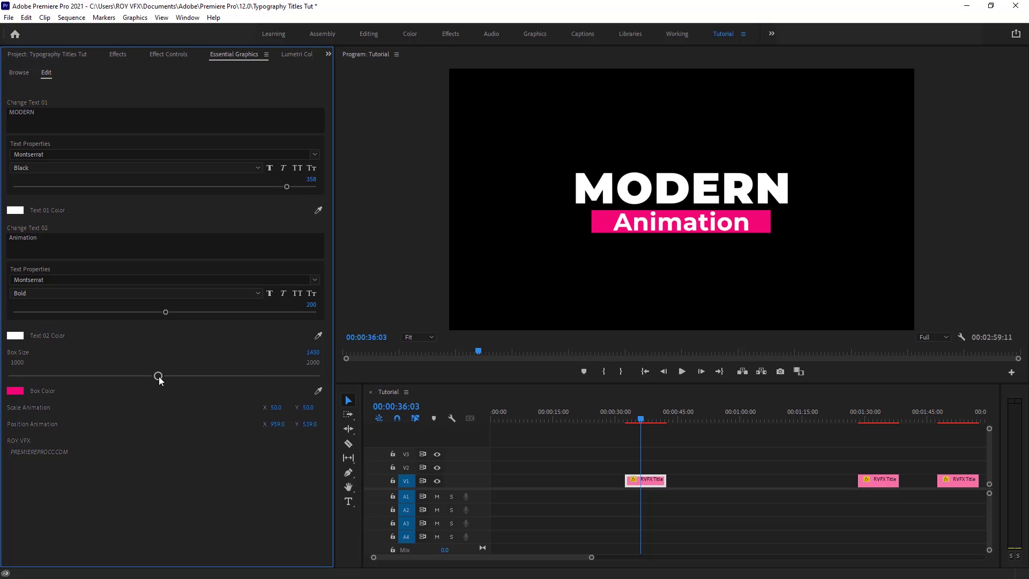
click(47, 110)
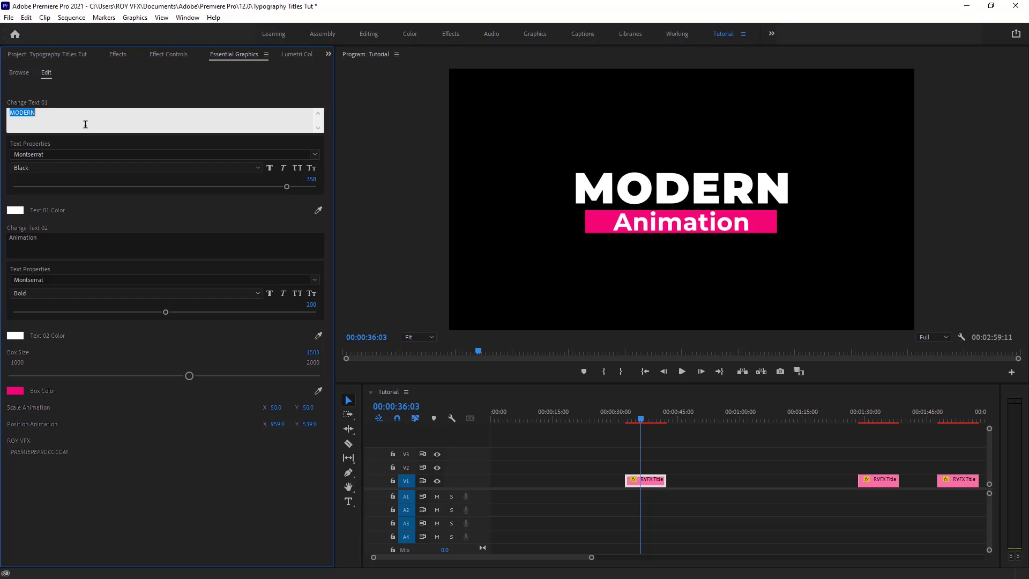
click(120, 454)
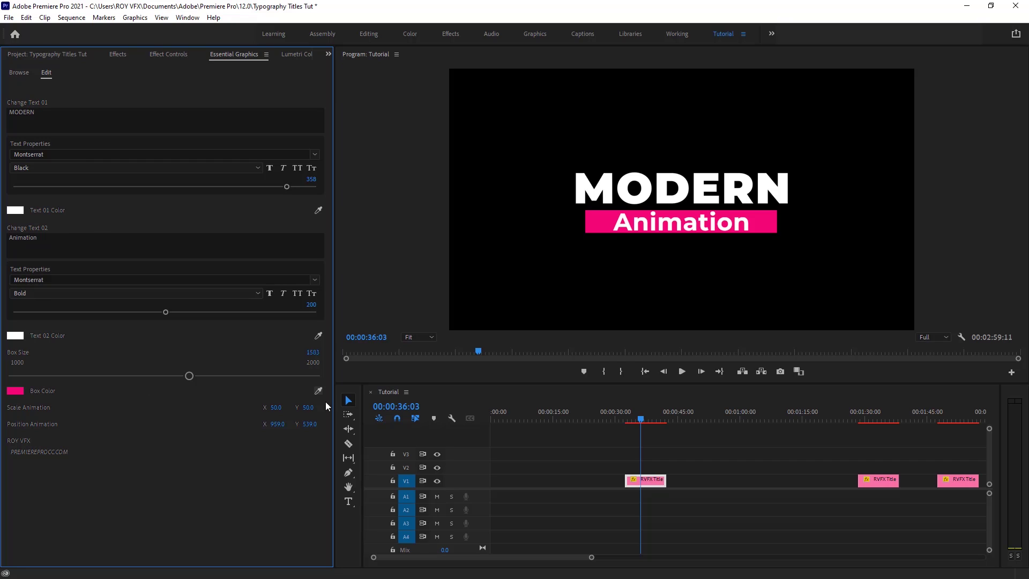
- Set Scale Animation to 36 and Position Animation X to 953, and extend the end of the title clip, previewing it
drag(277, 424, 269, 407)
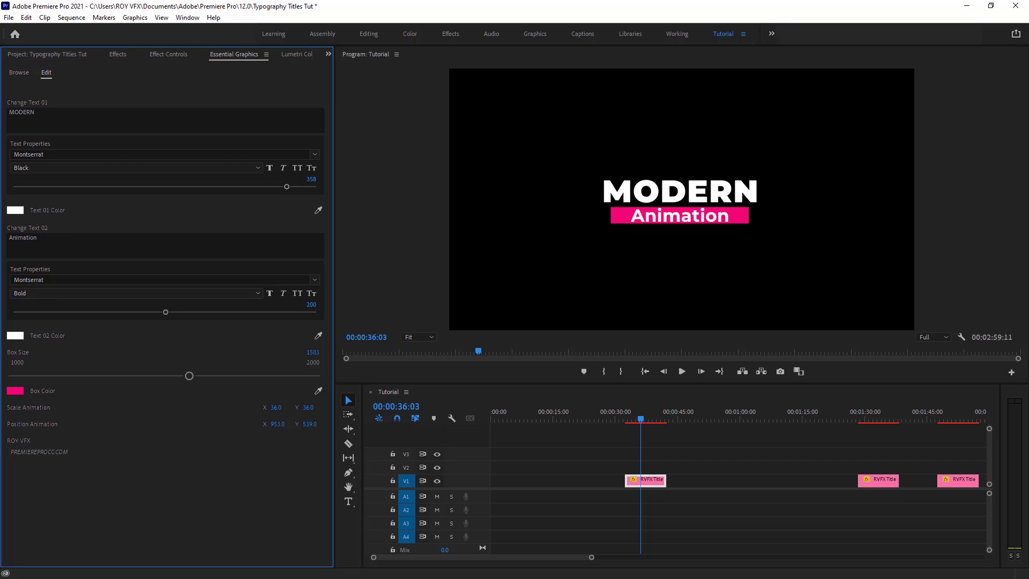
drag(622, 420, 647, 422)
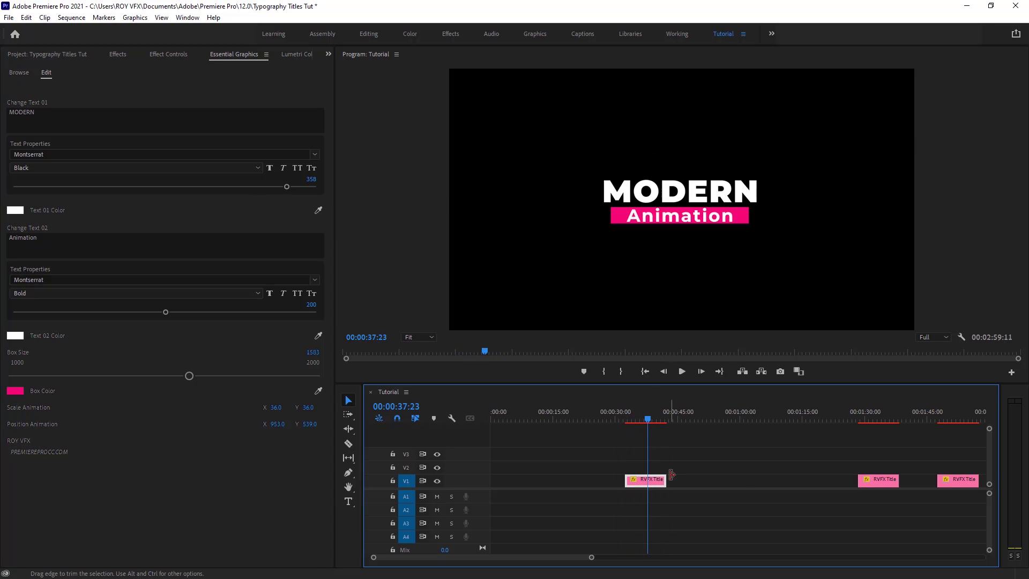
drag(665, 480, 746, 480)
drag(696, 421, 720, 444)
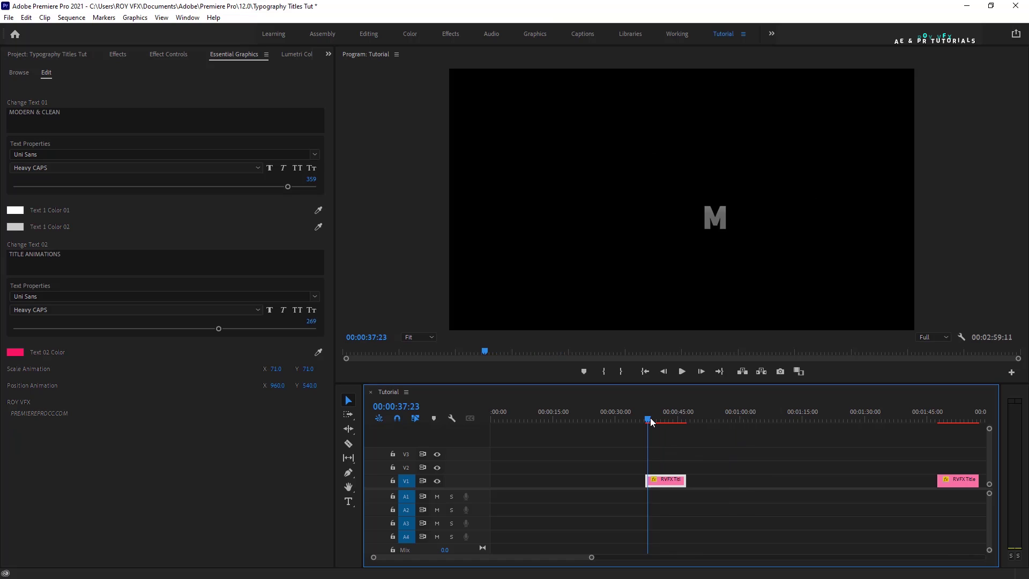
- Extend the end of the RVFX Title 04 clip and set Text 1 Color 01 to red and Text 1 Color 02 to orange
drag(694, 480, 712, 480)
click(22, 209)
click(660, 442)
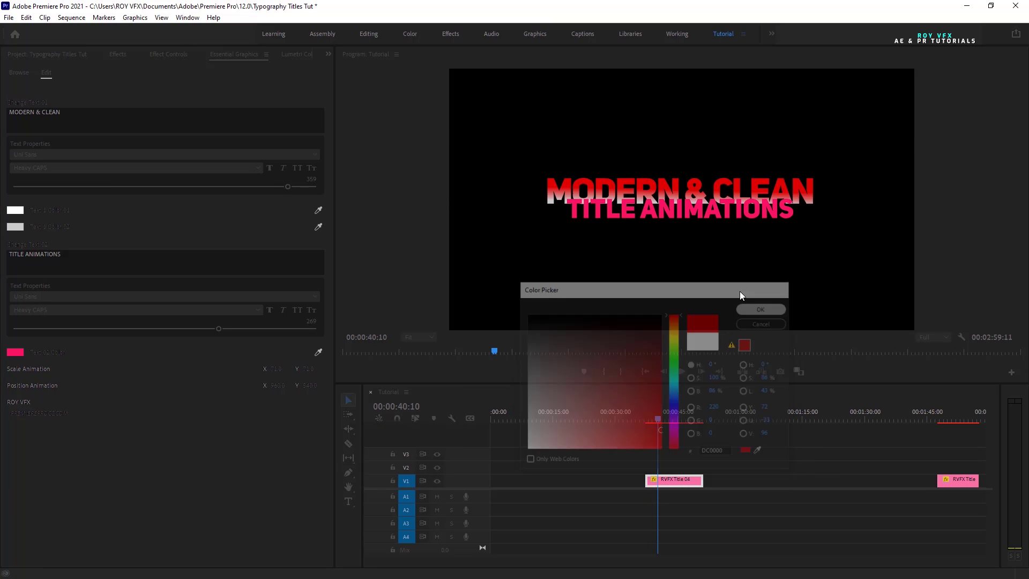
click(675, 323)
click(763, 308)
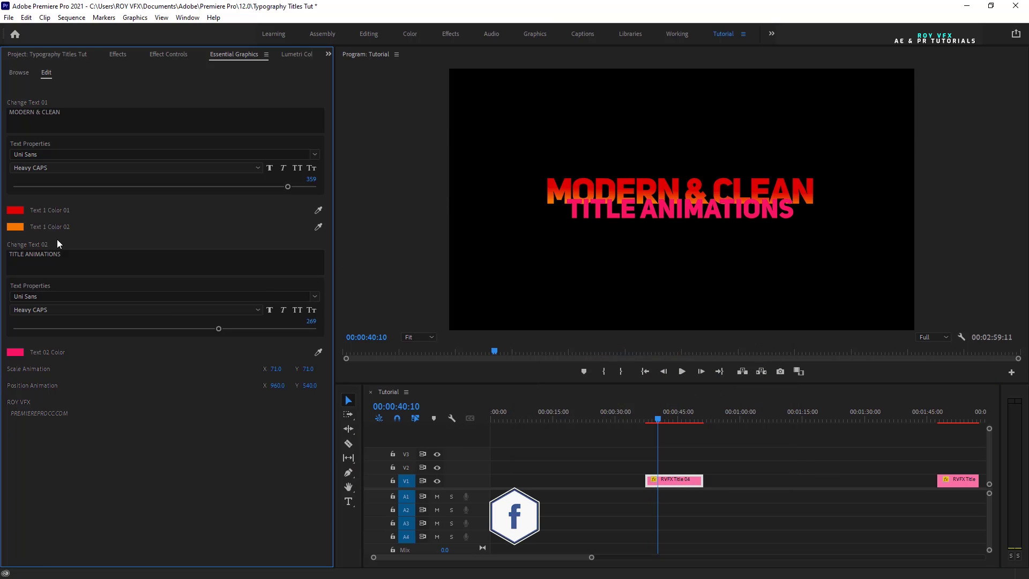
- Change the MODERN & CLEAN gradient to light gray for Text 1 Color 01 and white for Text 1 Color 02
click(15, 210)
click(527, 317)
click(763, 308)
click(15, 227)
click(526, 308)
click(763, 308)
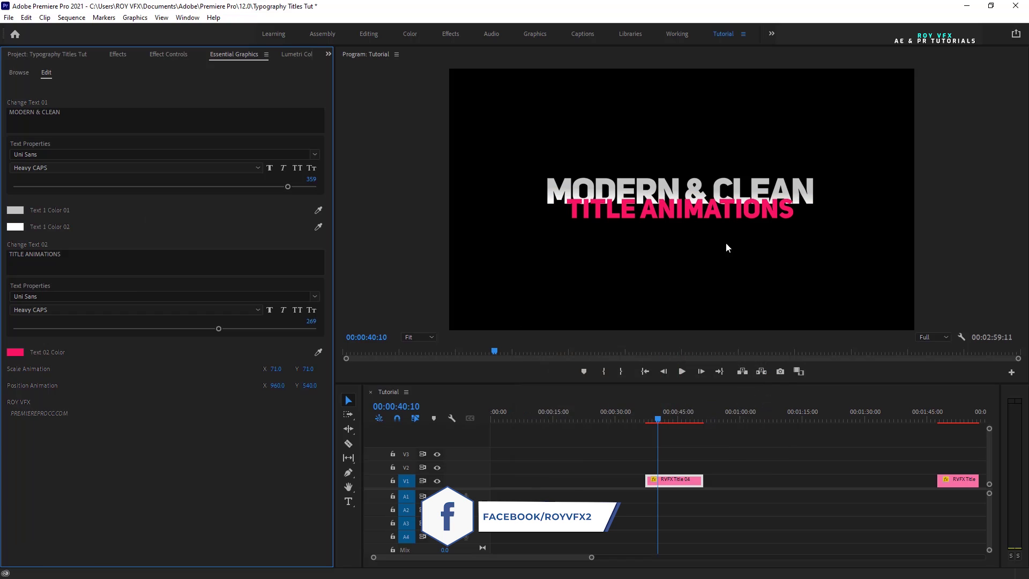
- Change the Text 02 Color of TITLE ANIMATIONS to orange
click(15, 352)
click(673, 320)
click(763, 308)
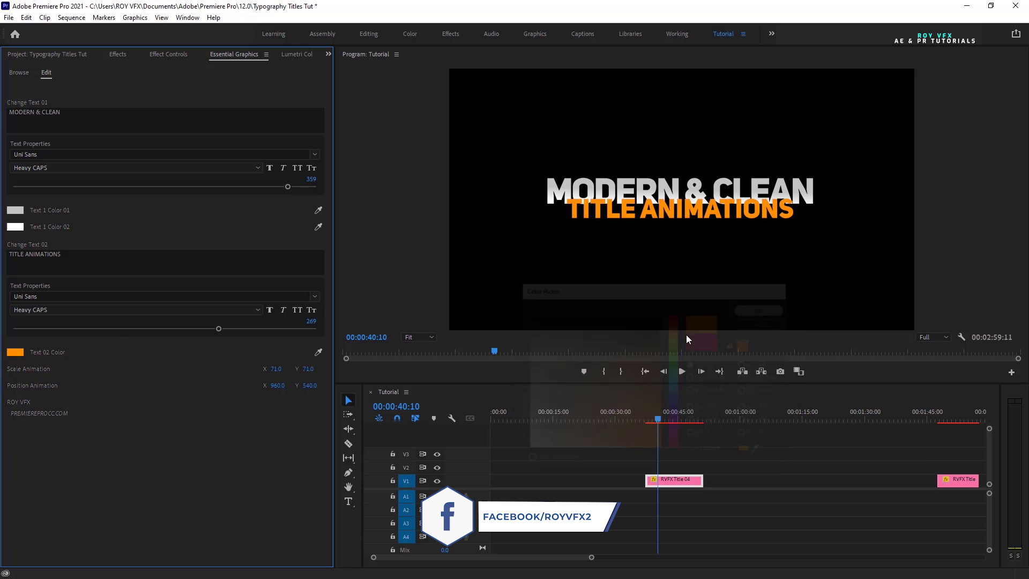
- Set Text 1 Color 02 to light gray, pick a new Text 1 Color 01, and adjust the title's Scale Animation
click(15, 210)
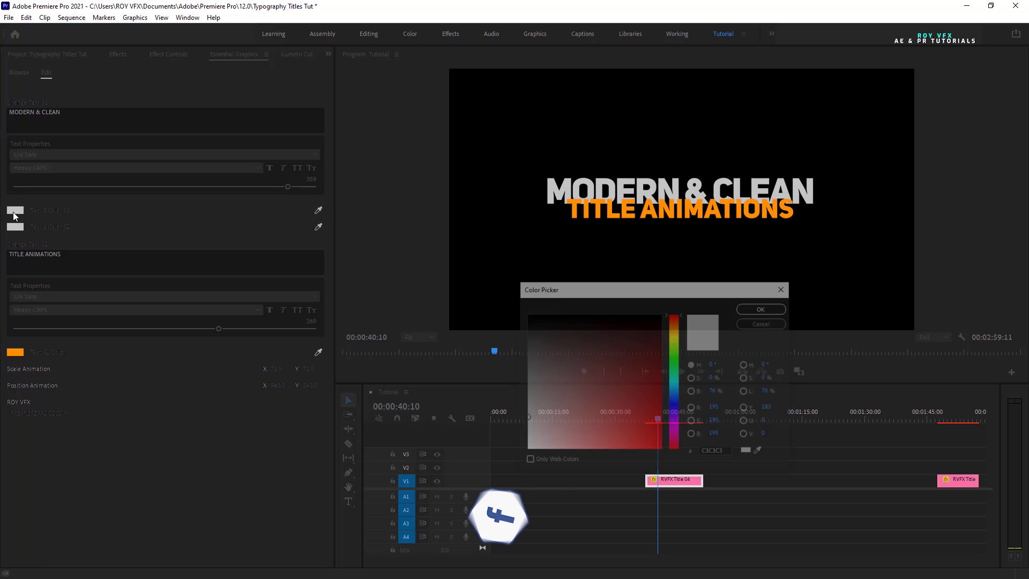
click(526, 309)
click(763, 308)
drag(275, 369, 251, 385)
- Delete the RVFX Title 04 clip, move the SUBSCRIBE title clip to about 00:00:34:11 on V1, and preview it
click(691, 483)
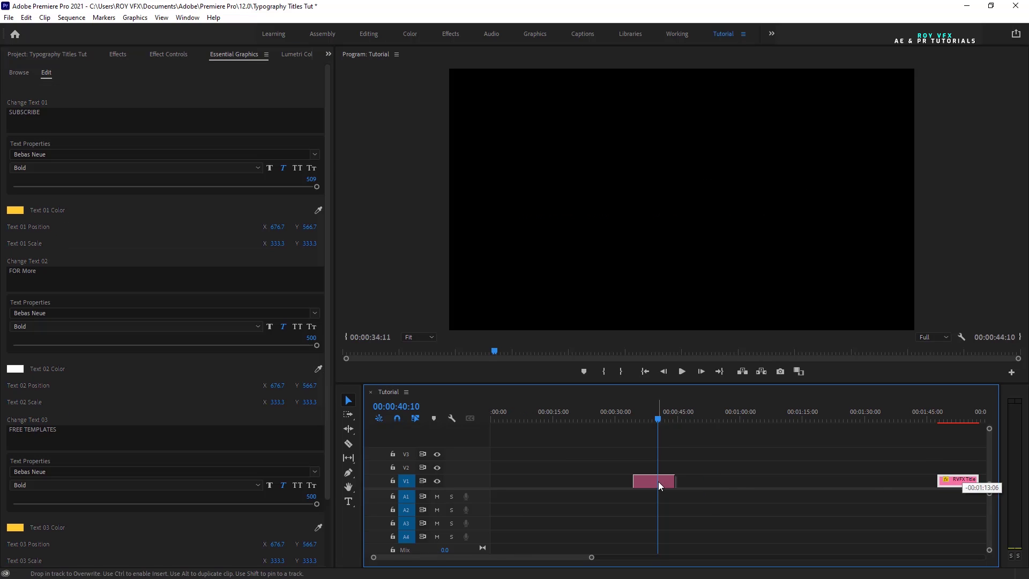
drag(658, 419, 637, 419)
- Delete the SUBSCRIBE title clip, move the MOTION GRAPHICS TEMPLATES clip to about 00:00:52:09 on V1, and preview it
drag(599, 558, 608, 560)
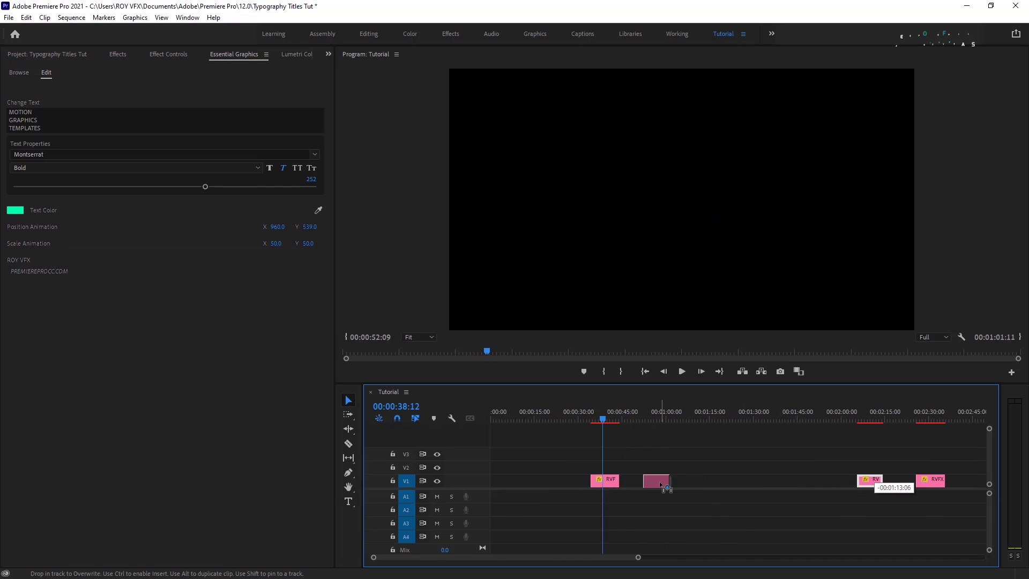
click(654, 421)
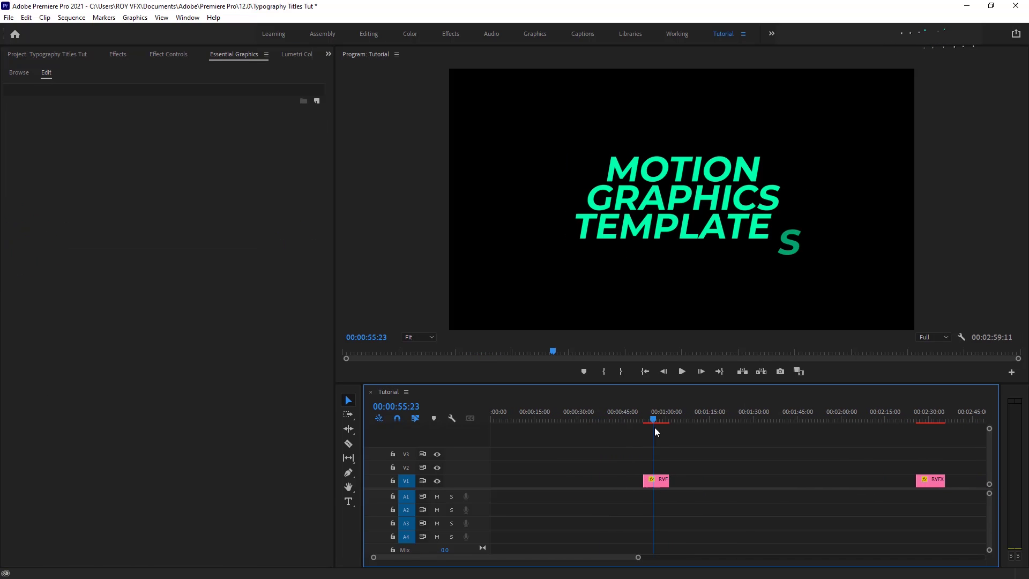
key(ctrl+s)
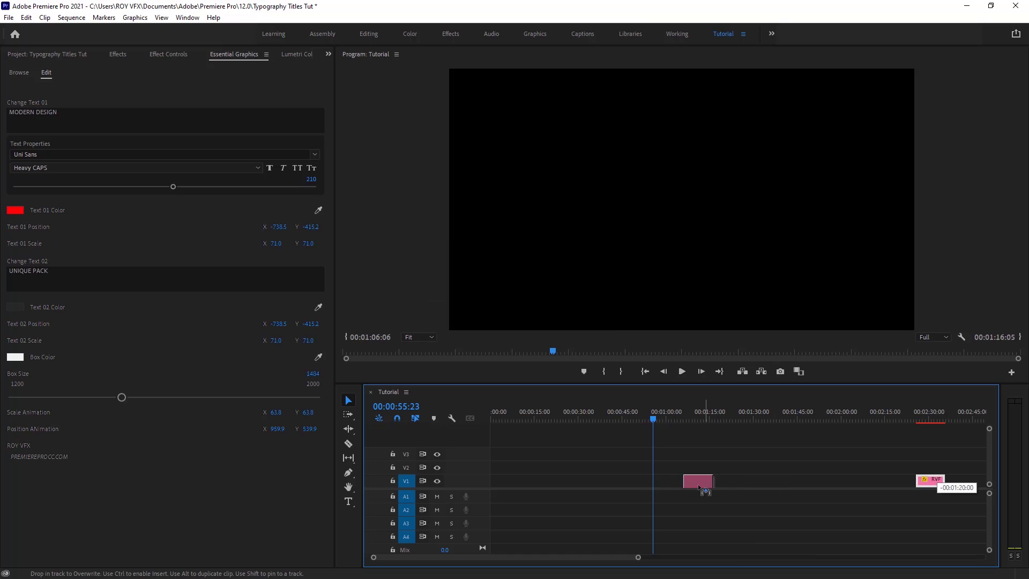
- Place the MODERN DESIGN title at the playhead and set its Box Size to 1503, Text 01 Scale to 76 and Text 01 Position Y to -400.2
mouse_move(118, 402)
mouse_down()
mouse_move(160, 391)
mouse_move(134, 412)
mouse_up()
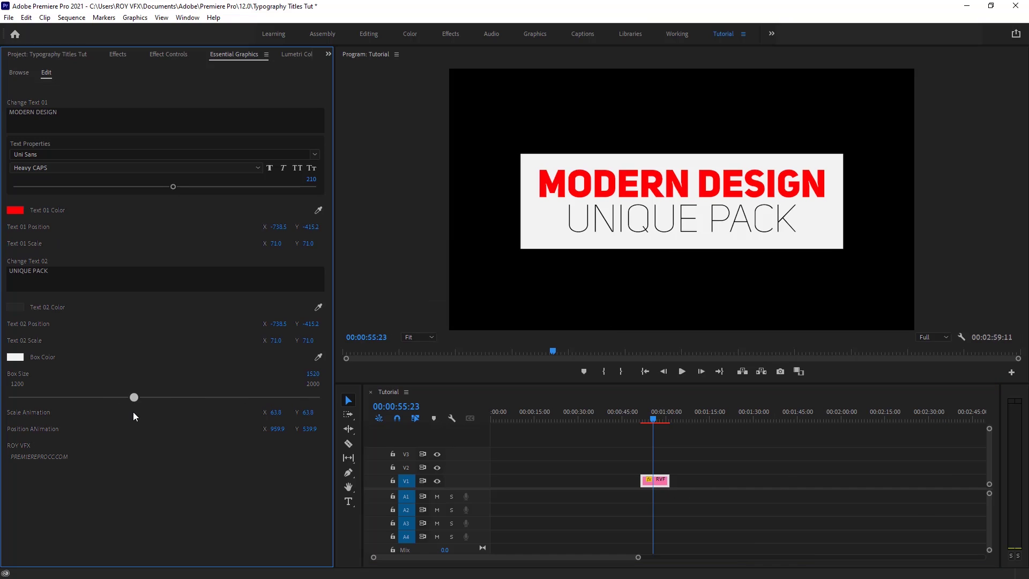
drag(273, 245, 318, 228)
mouse_move(650, 419)
mouse_down()
mouse_move(640, 419)
mouse_move(659, 419)
mouse_move(646, 419)
mouse_up()
- Move the MODERN DESIGN title clip to the start of V1 and preview its full animation
drag(646, 484, 496, 484)
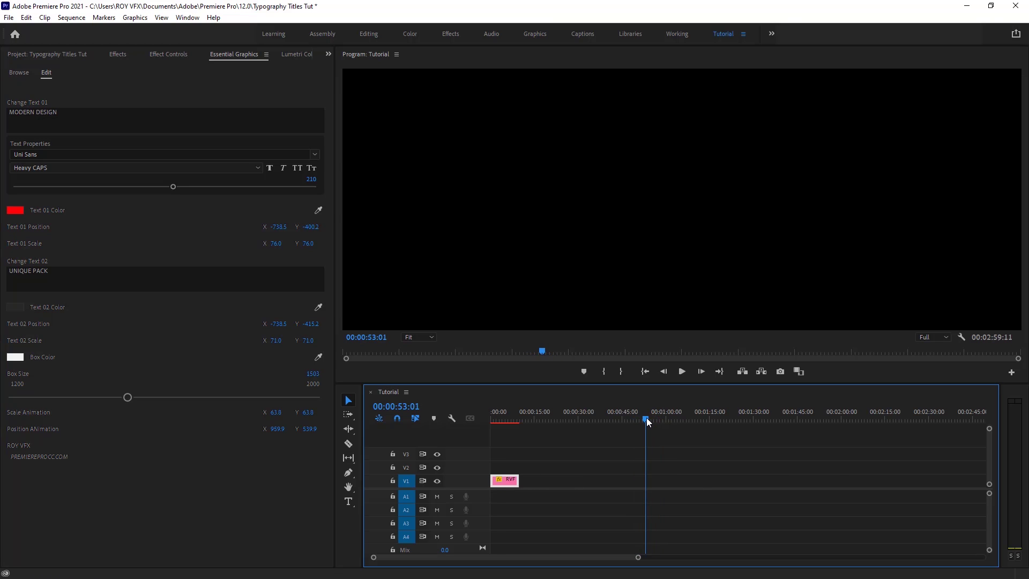
drag(646, 420, 490, 420)
drag(637, 557, 538, 560)
drag(493, 419, 790, 421)
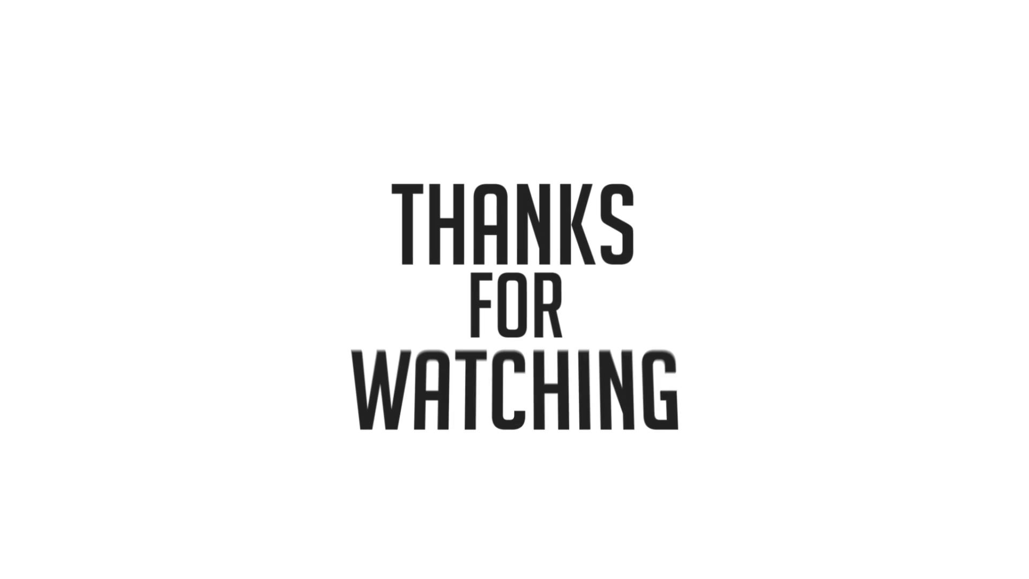